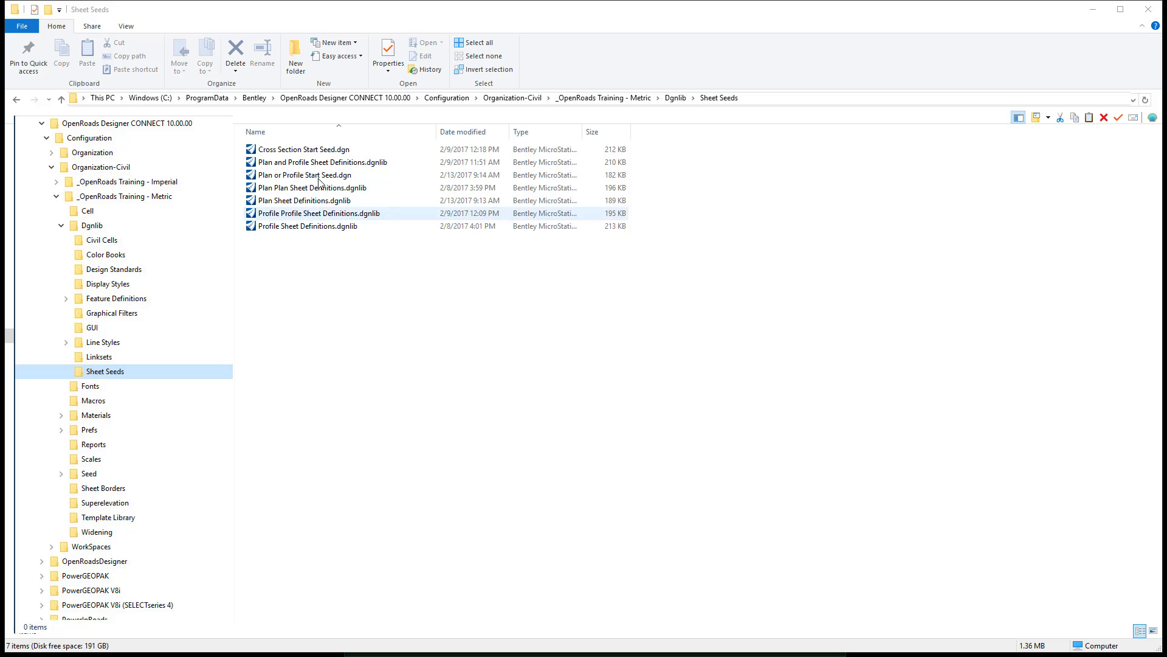
- Duplicate Cross Section Start Seed.dgn in the Sheet Seeds folder and rename the copy Cross Section Sheet Definitions.dgnlib
right_click(313, 151)
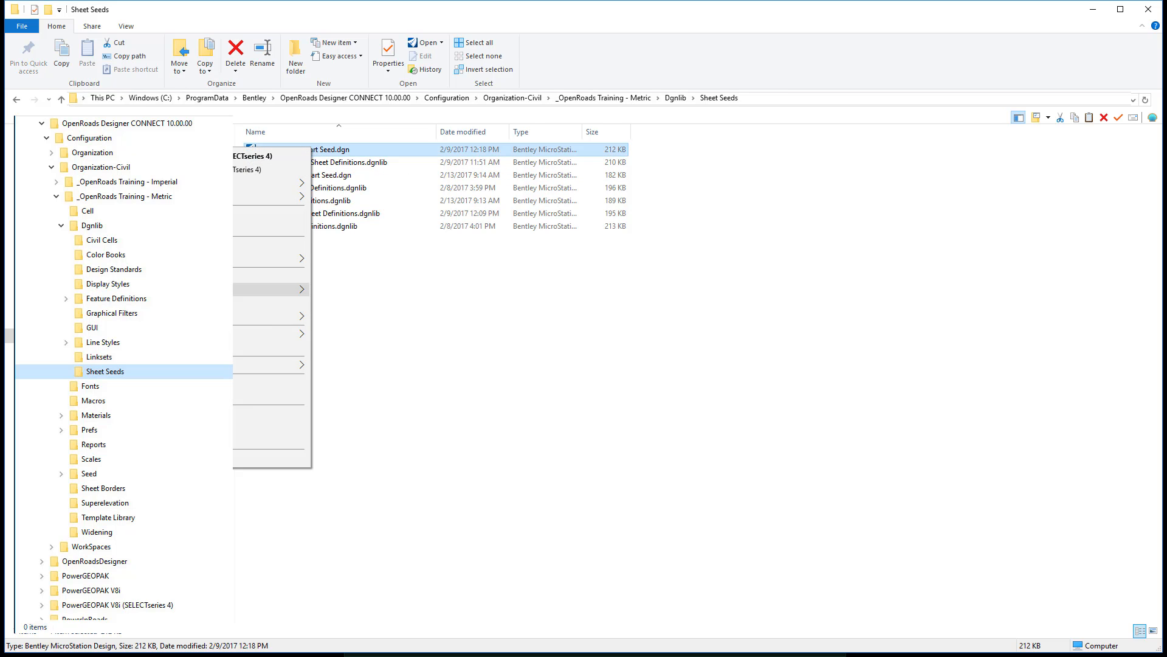
click(274, 397)
right_click(273, 298)
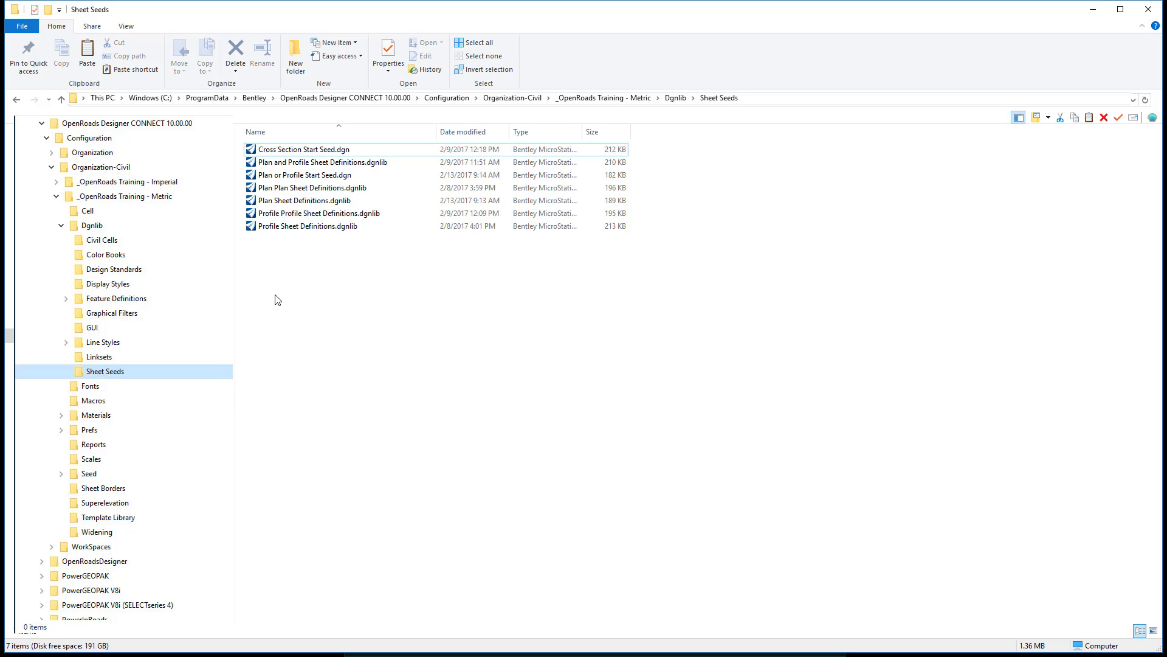
click(243, 376)
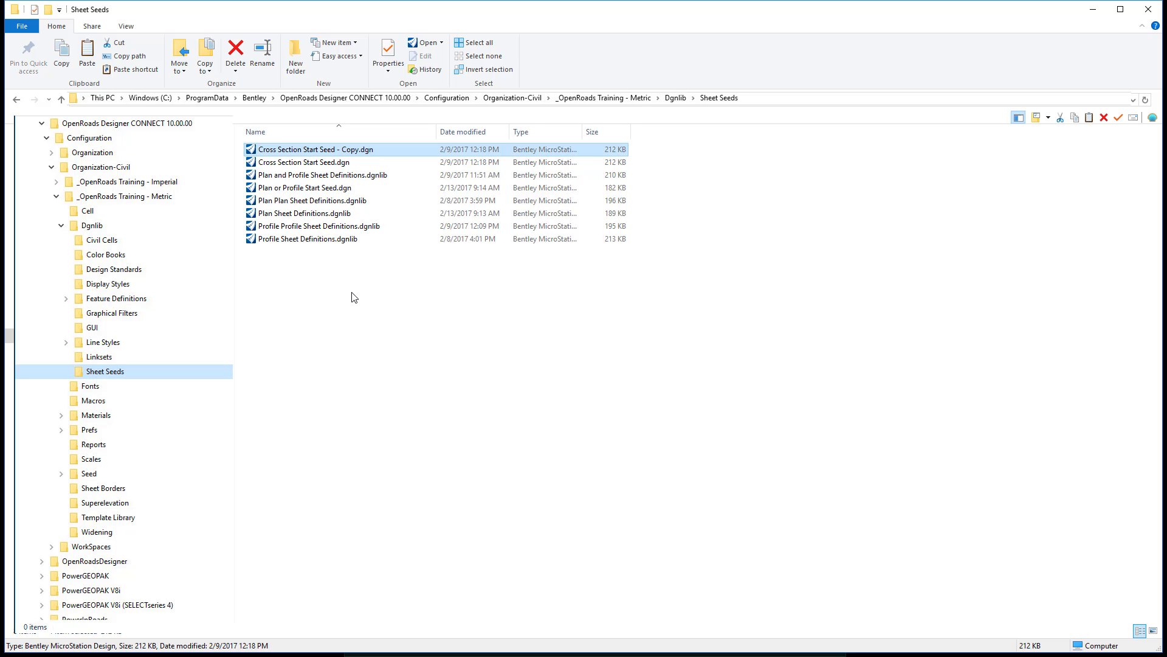
right_click(349, 151)
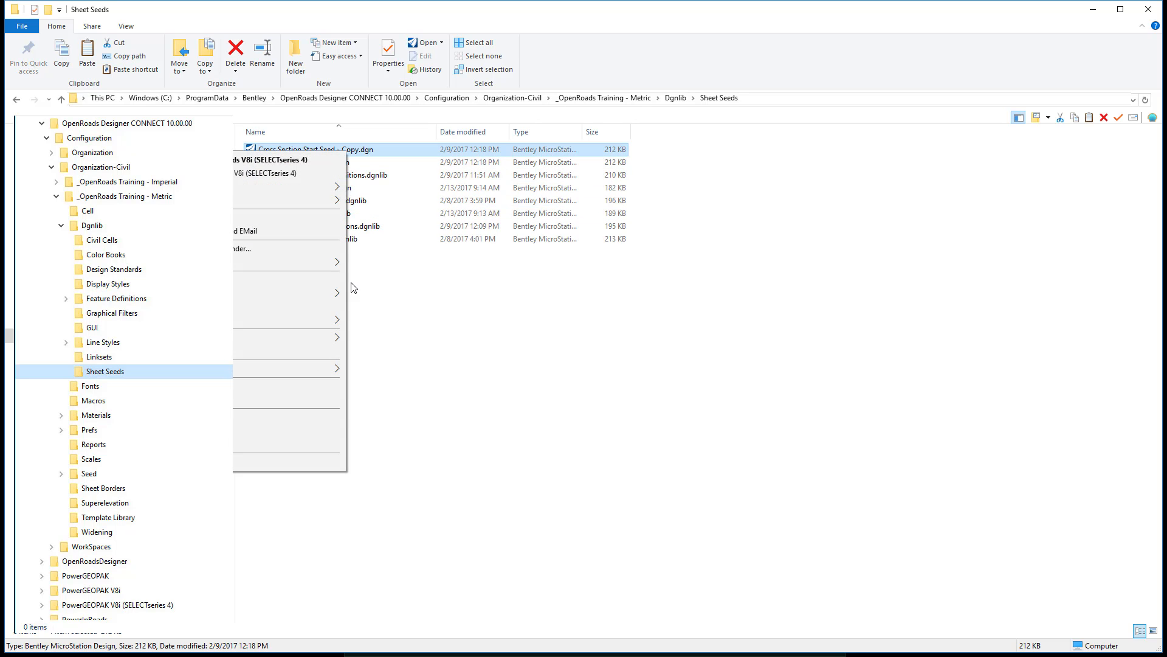
click(254, 445)
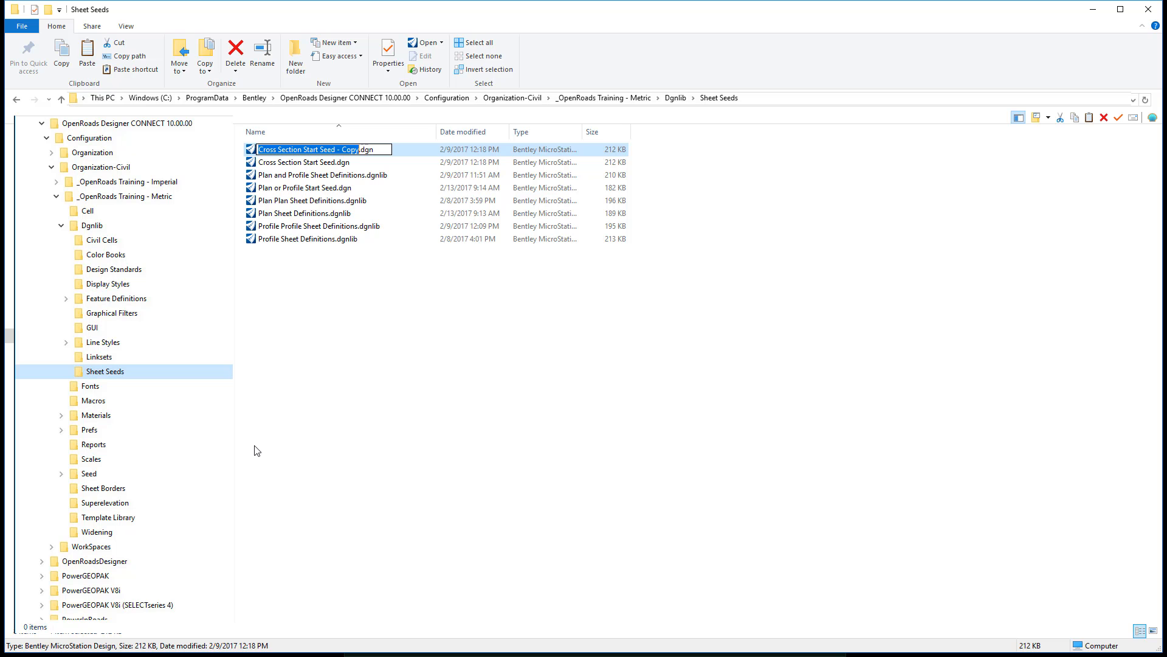
key(End)
text(lib)
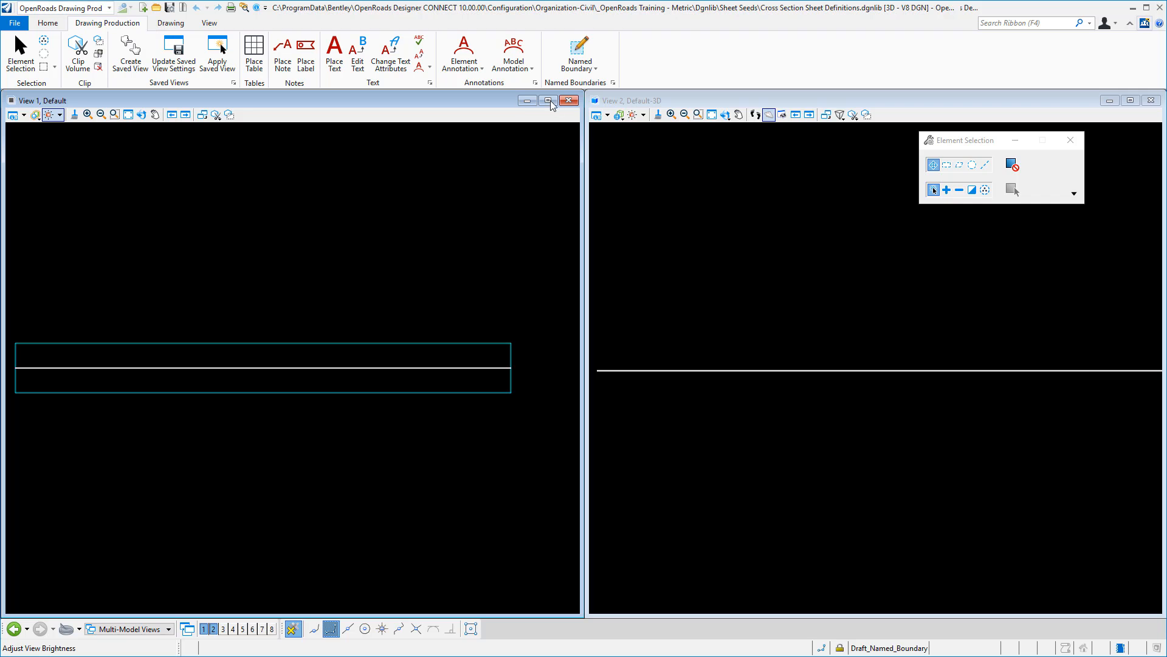
- Start a civil cross section named boundary with the group name A1 XS and select the white centreline in View 1 as its path
click(579, 49)
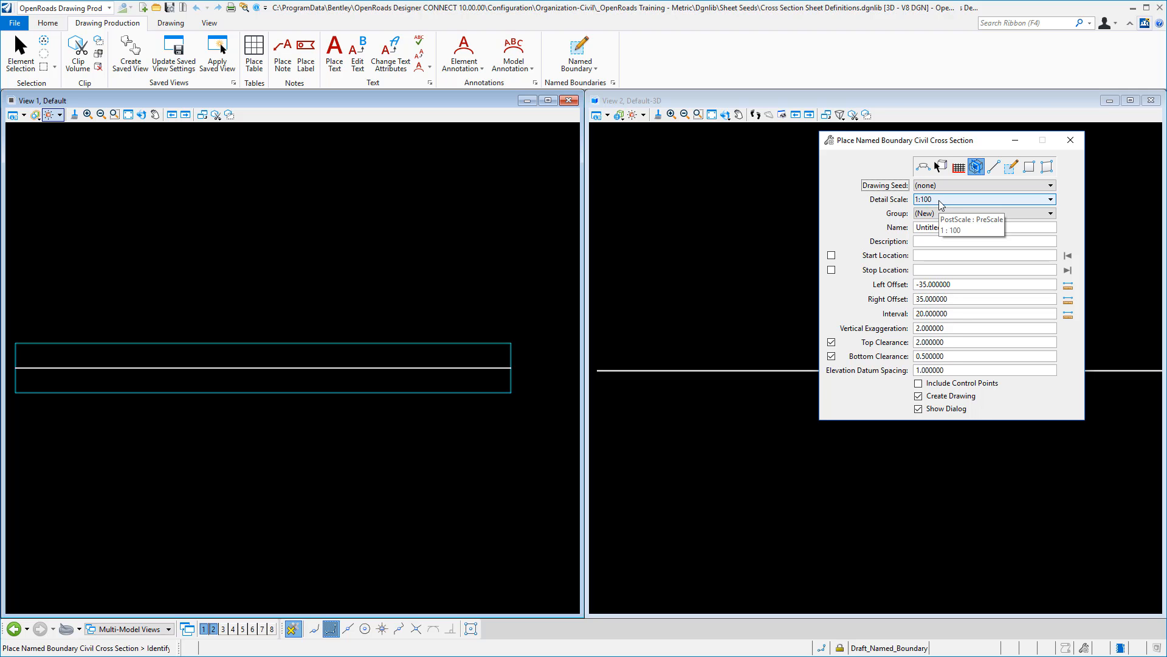
drag(953, 228, 904, 237)
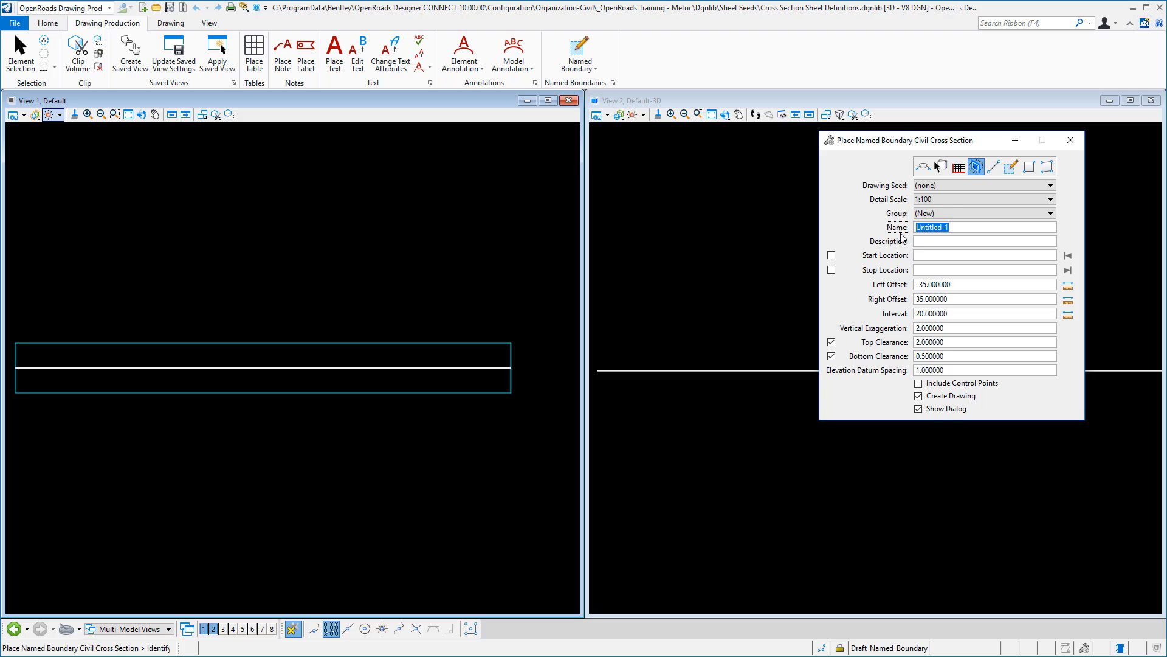
text(A1 XS)
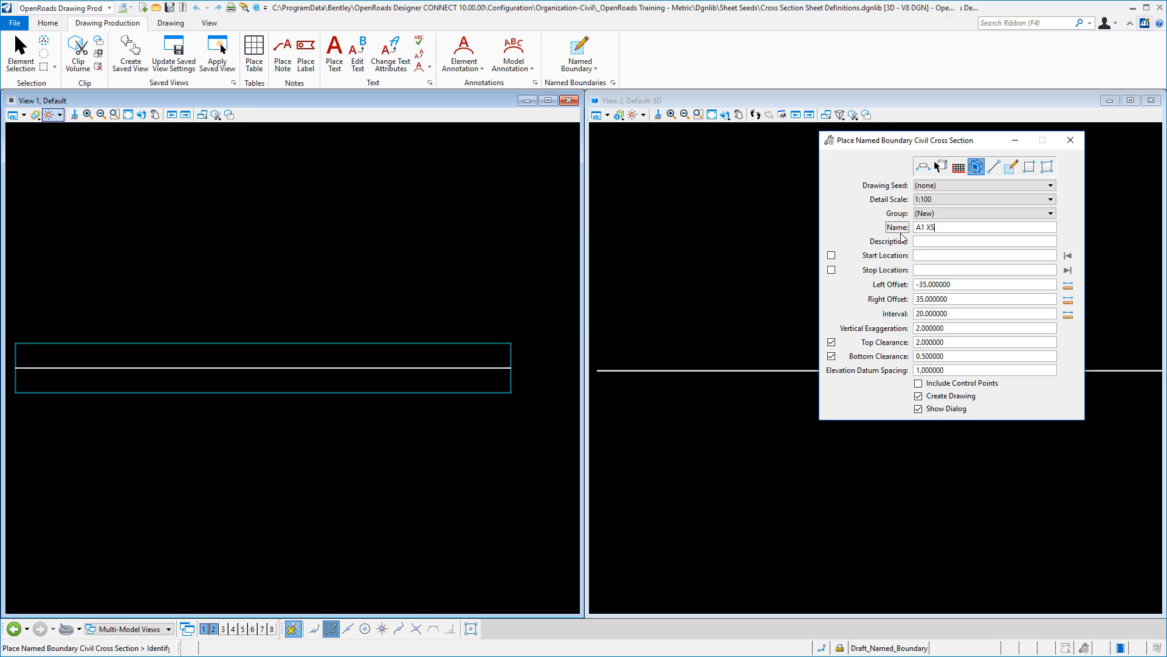
click(936, 255)
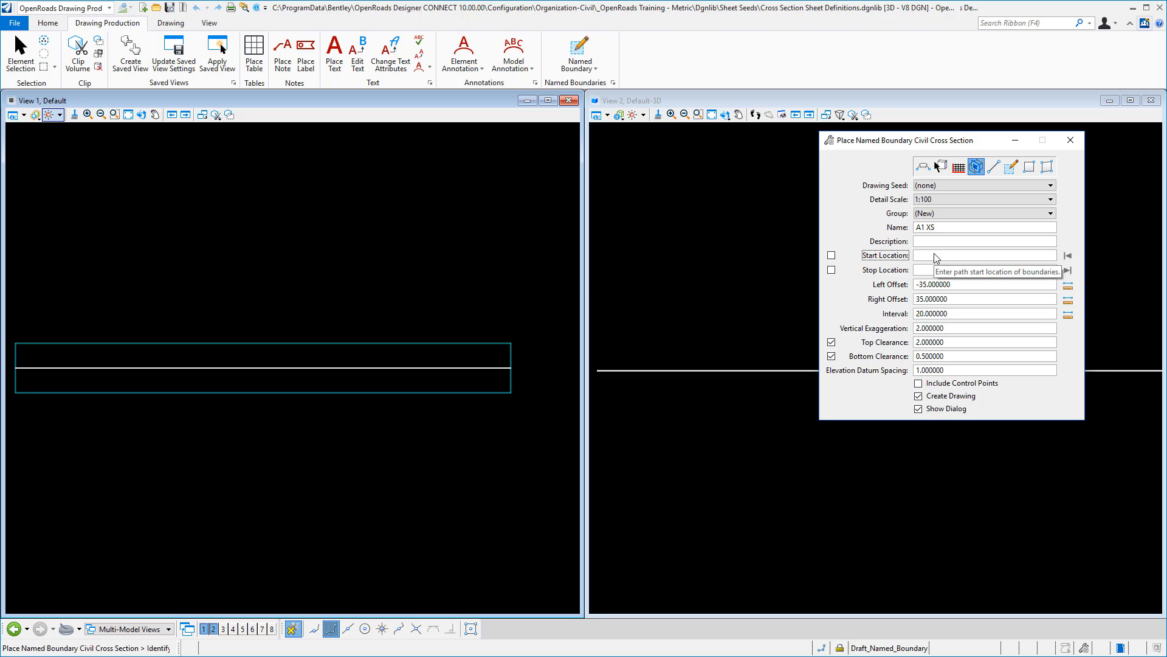
click(351, 366)
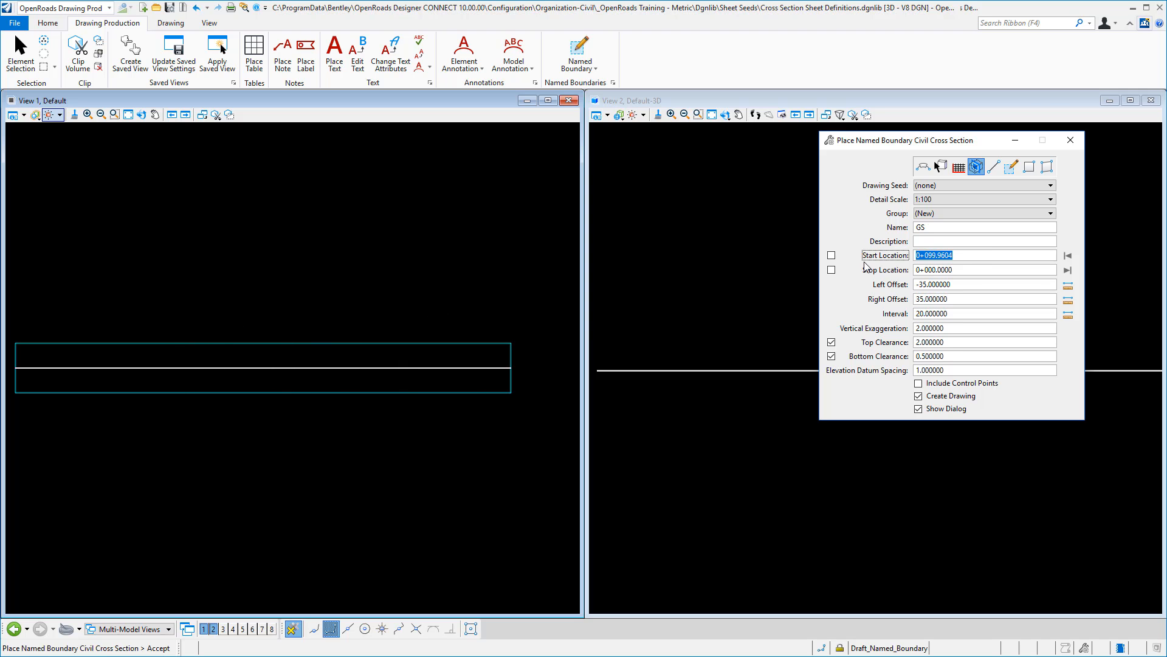
- Set both the start and stop locations of the cross section boundary to 10
text(10)
key(Tab)
double_click(986, 268)
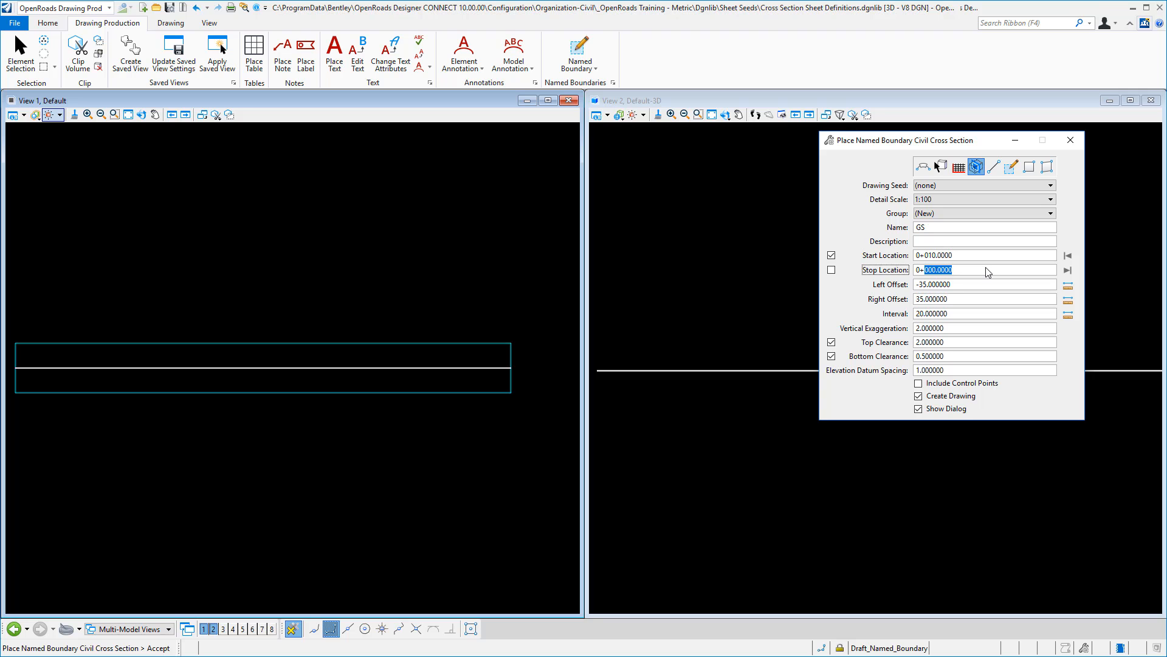
text(10)
key(Tab)
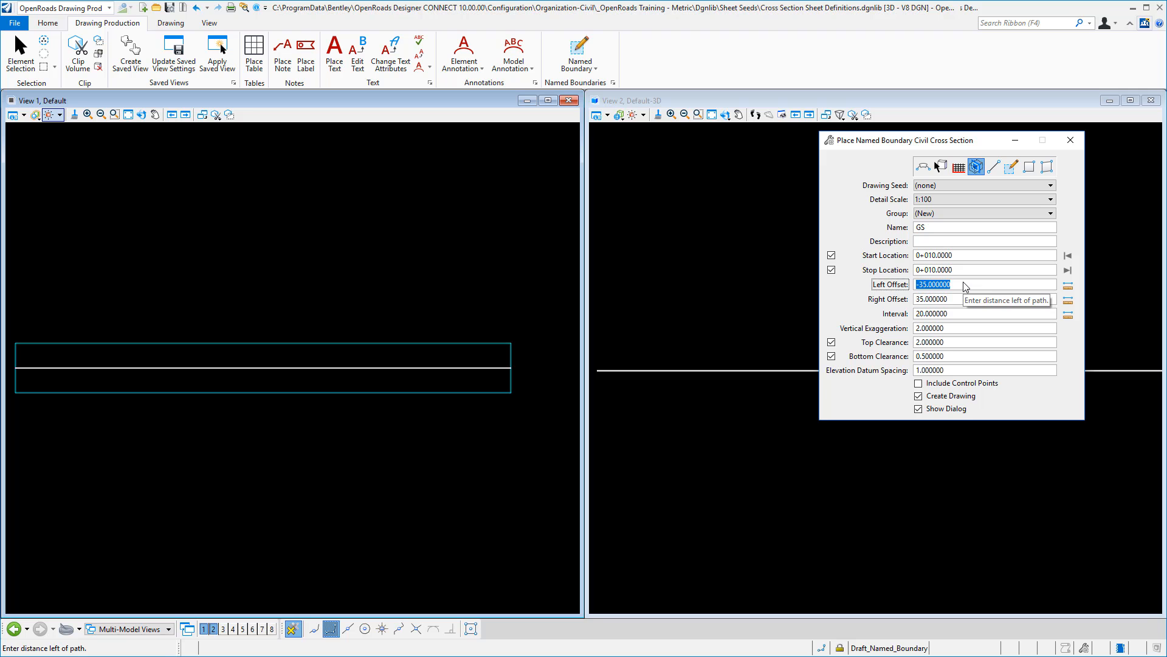
- Rename the new boundary group A1 XS and accept the cross section boundary placement in View 1
click(945, 229)
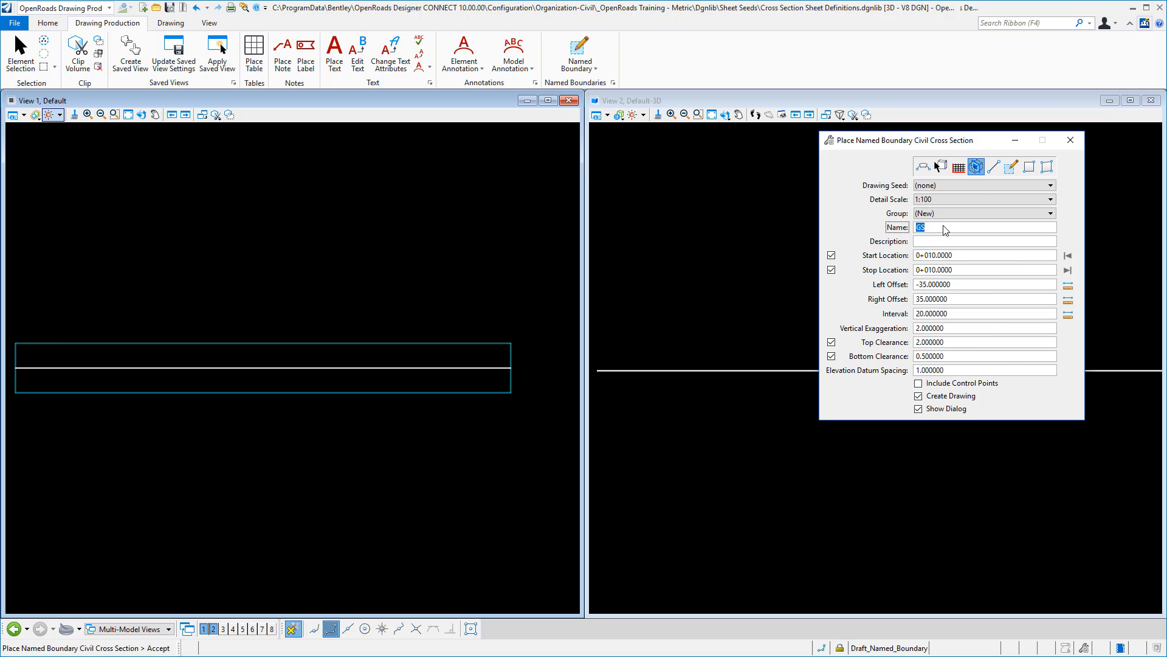
text(A1 XS)
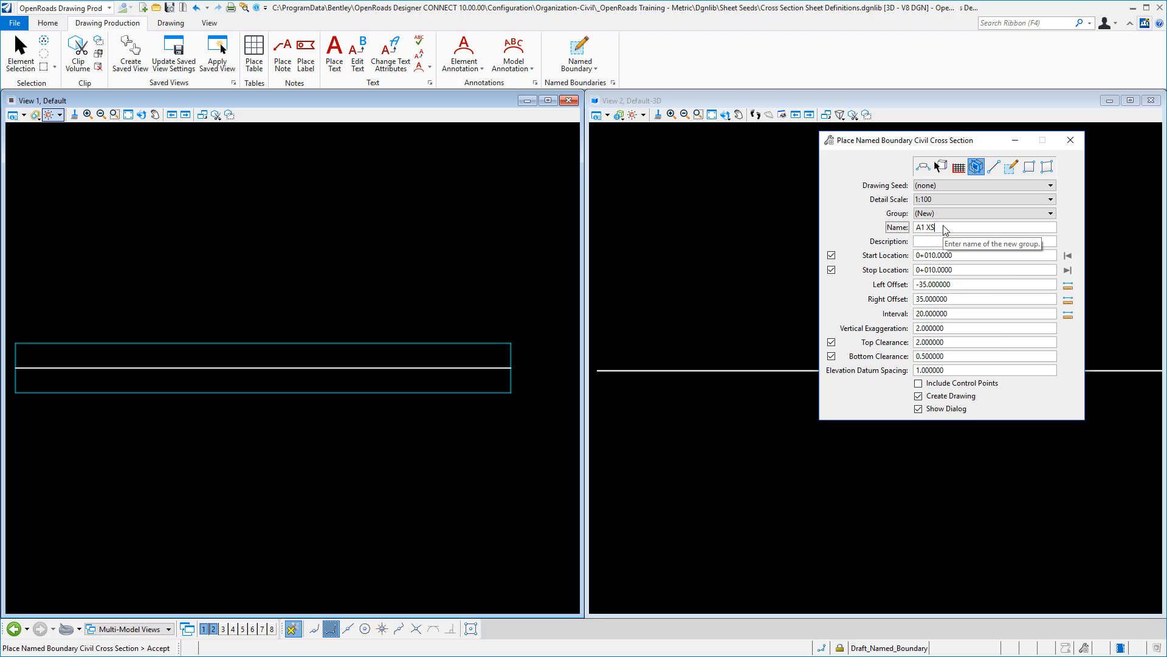
key(Tab)
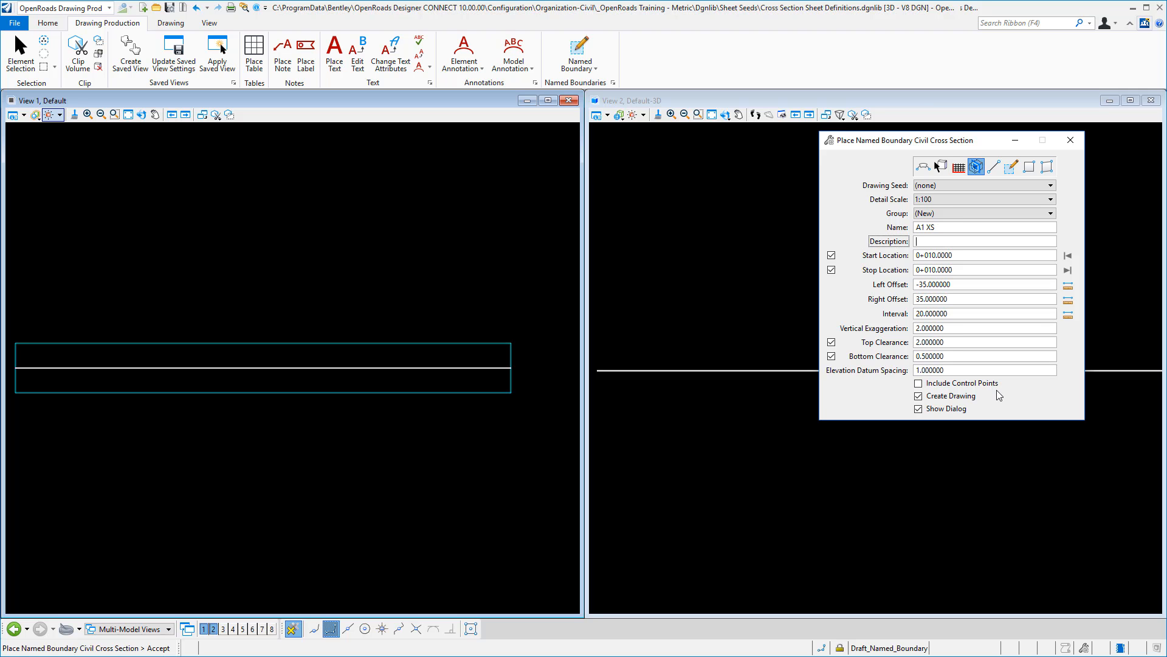
click(955, 372)
key(Return)
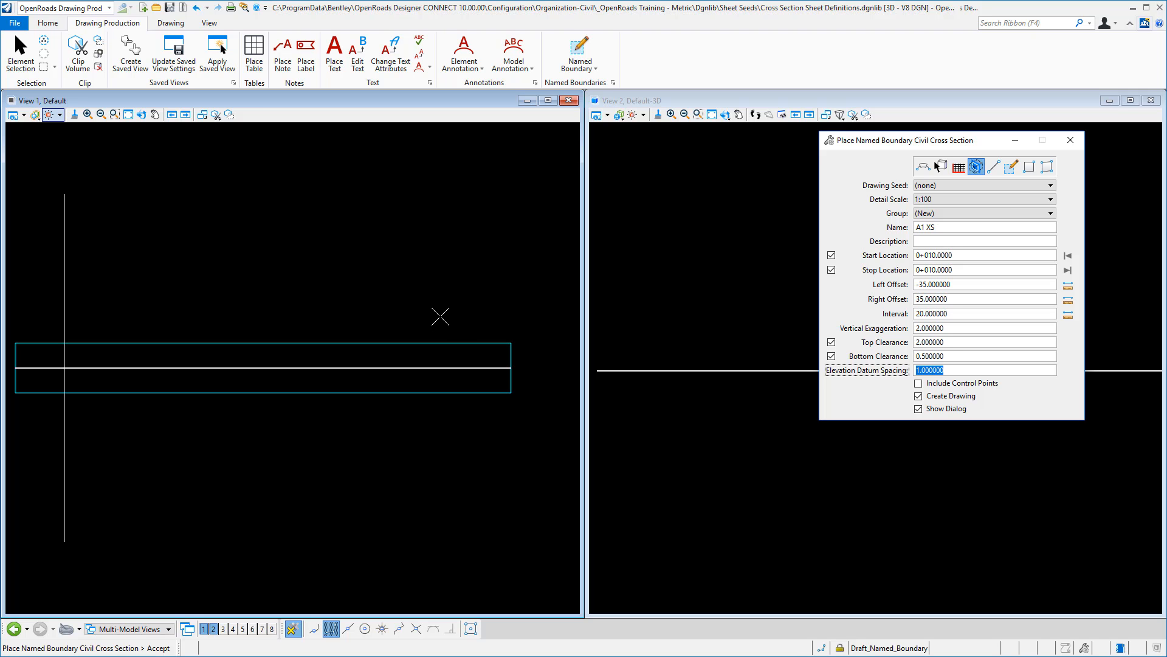
click(440, 316)
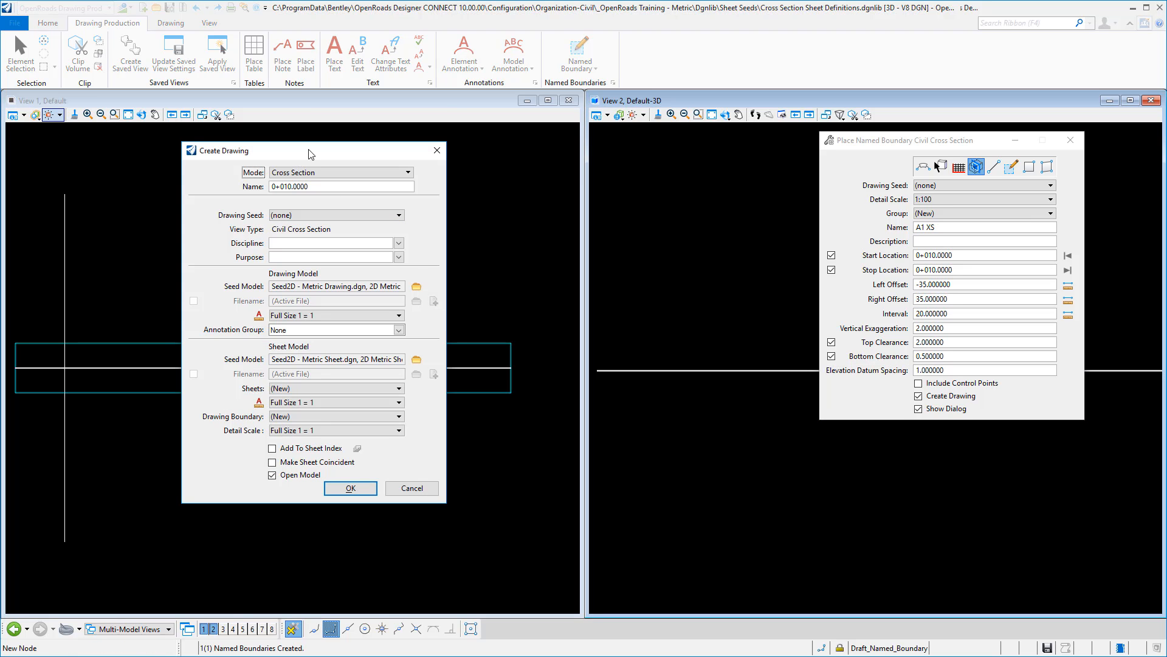
- Set the new drawing's discipline to Civil and its purpose to Section View
click(398, 243)
click(290, 278)
click(398, 256)
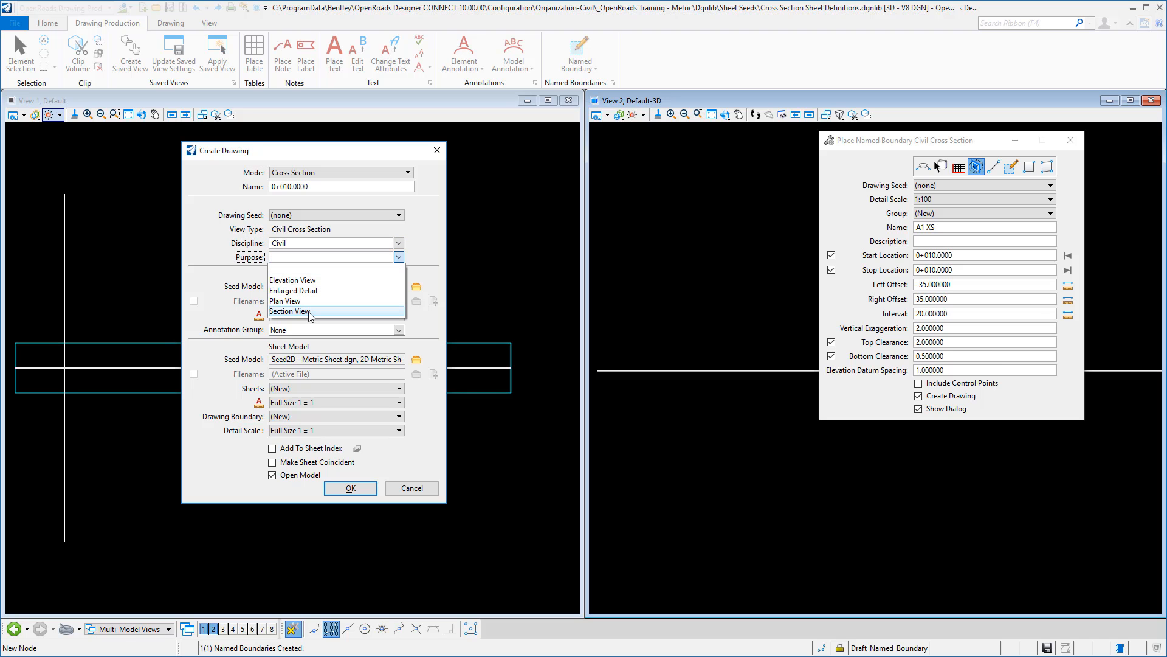
click(289, 311)
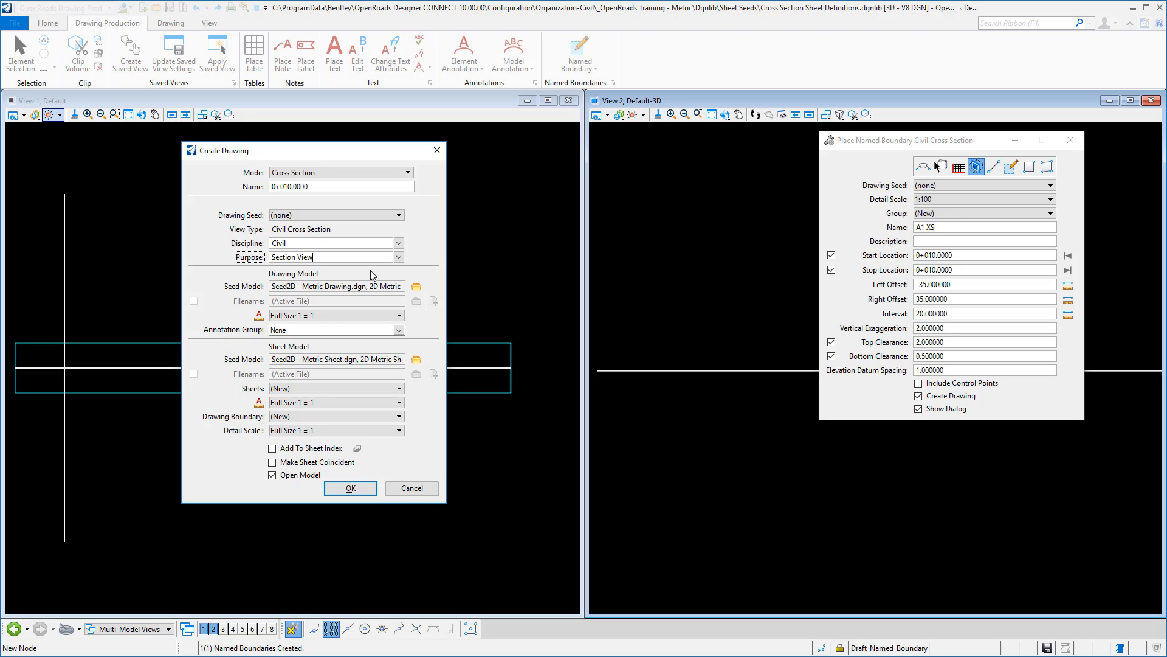
- Give the drawing model a 1:100 annotation scale and the cross section Grid annotation group
click(400, 315)
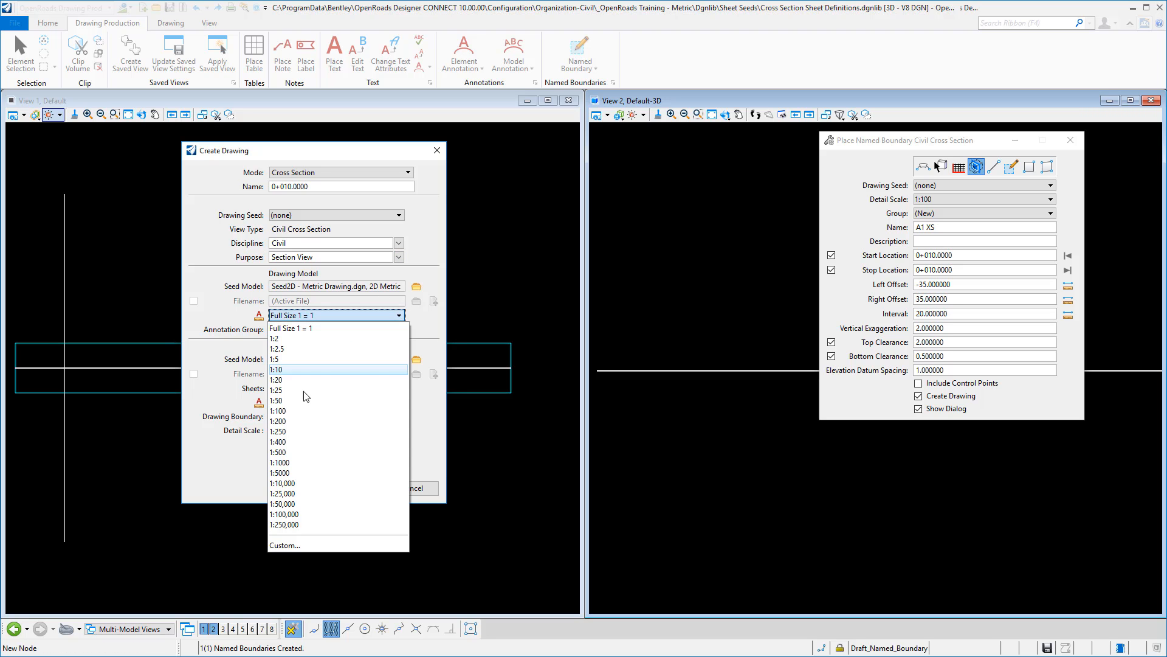
click(294, 411)
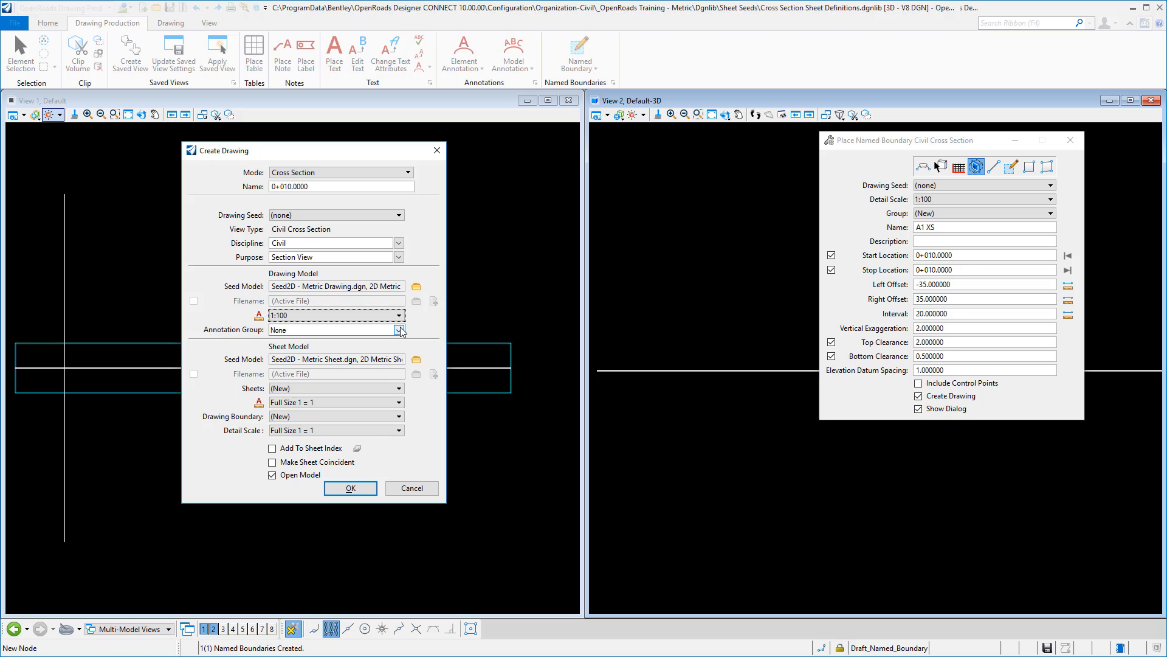
click(399, 330)
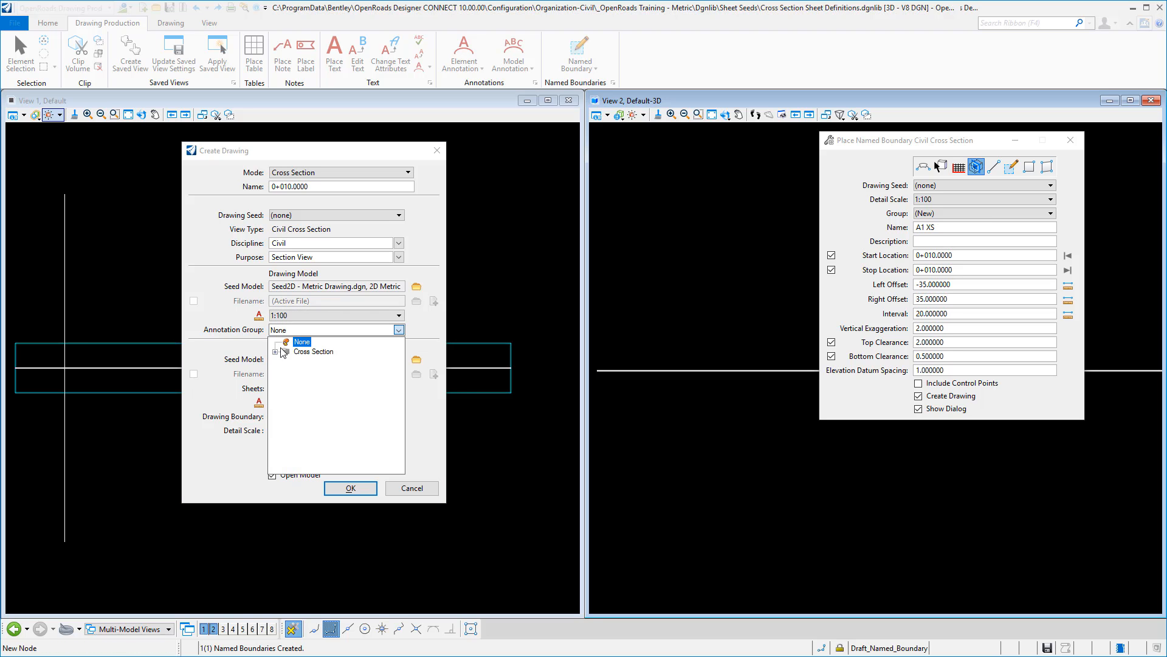
click(277, 351)
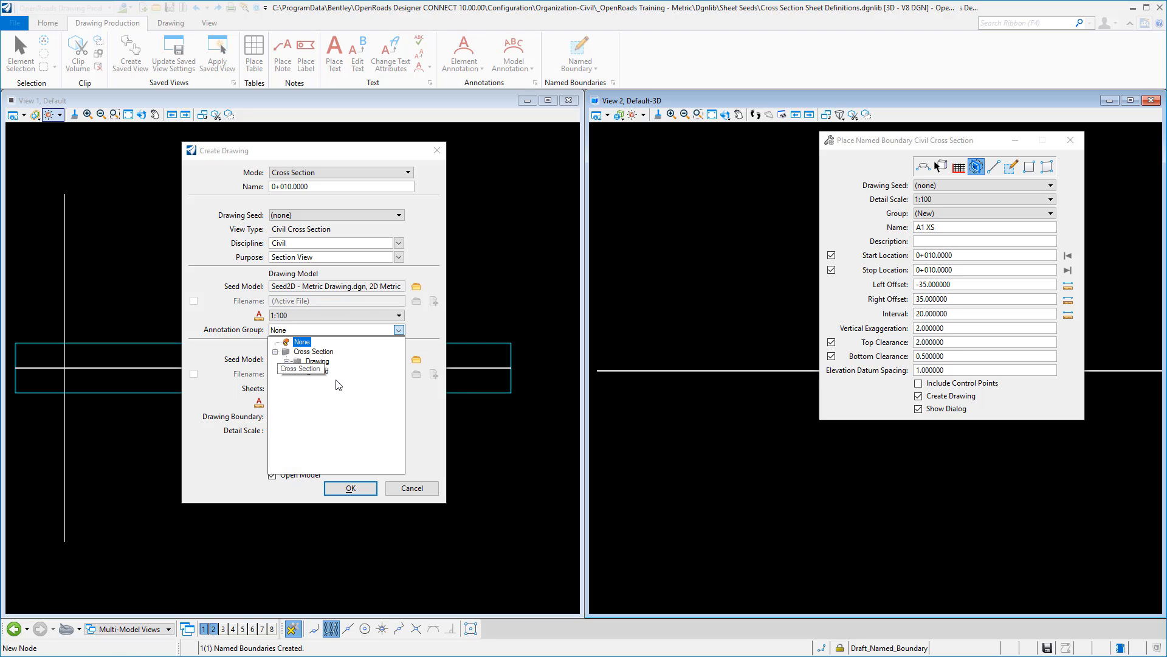
click(330, 371)
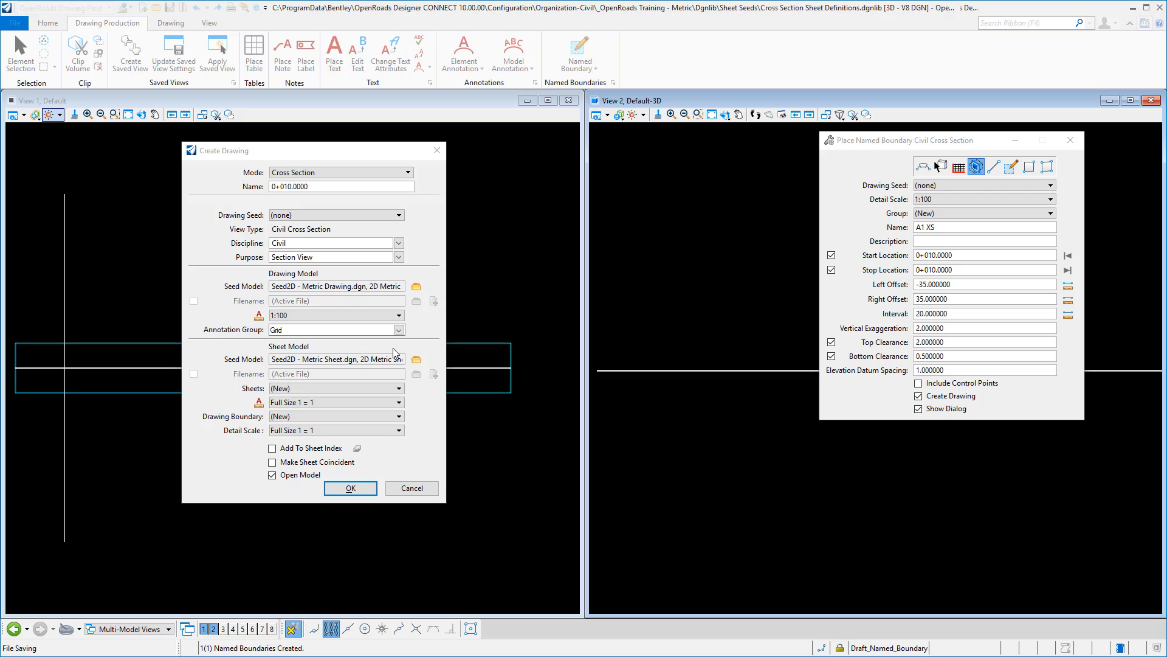
- Choose the 2D Metric Drawing model from Seed2D - Metric Drawing.dgn as the drawing model seed
click(416, 286)
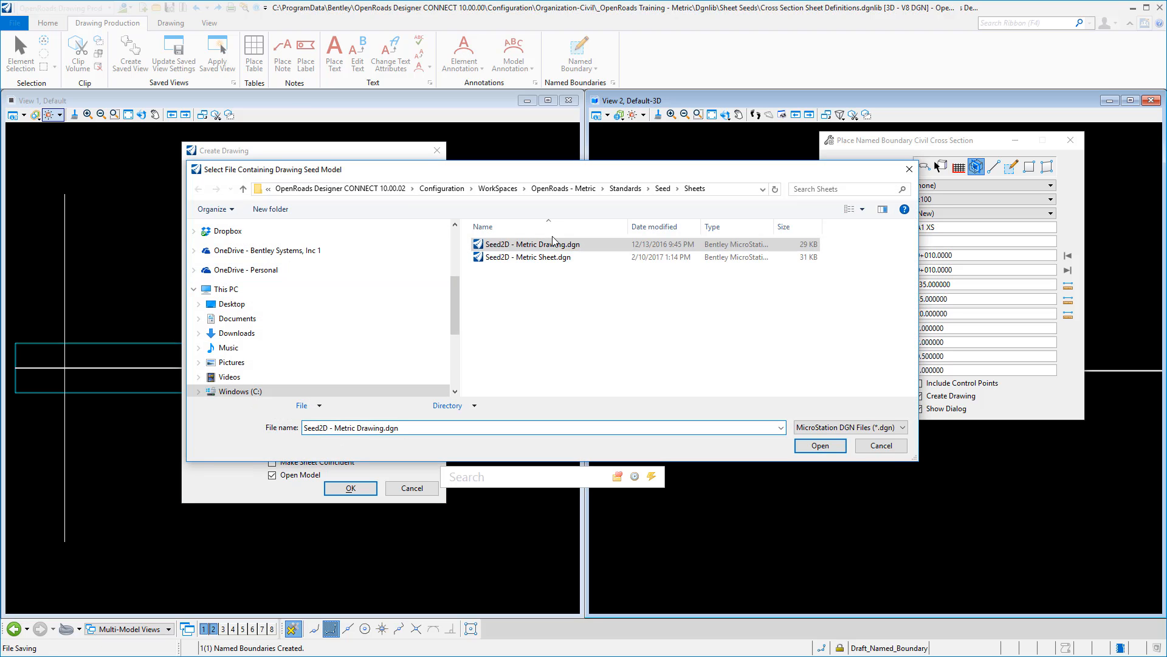
double_click(541, 245)
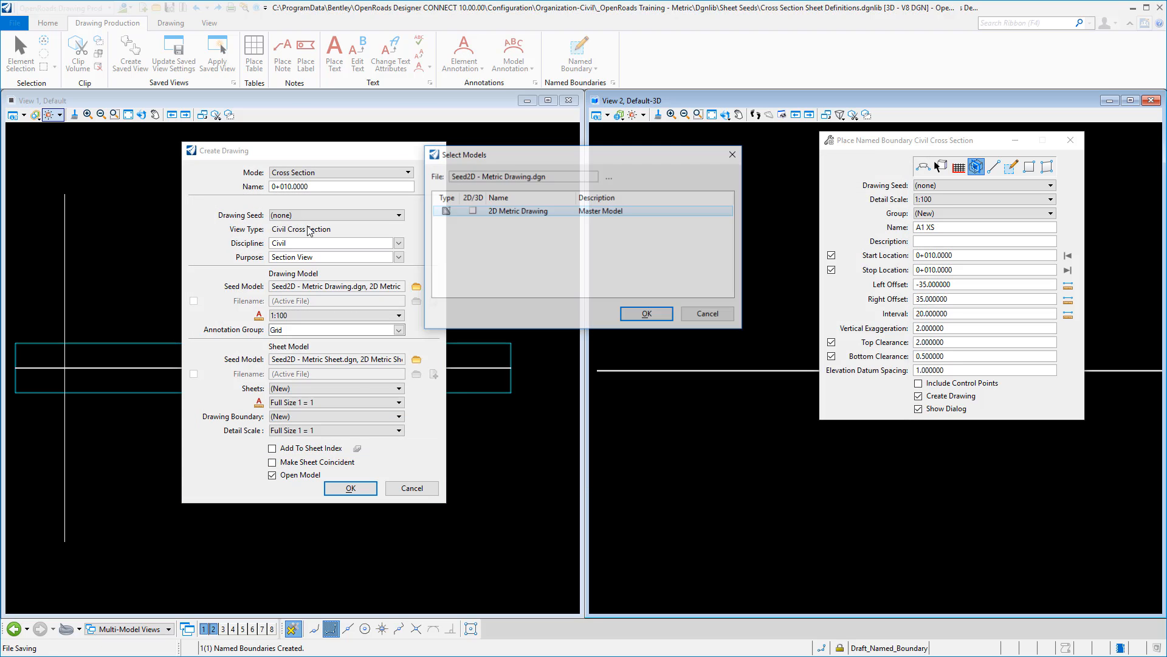
double_click(473, 211)
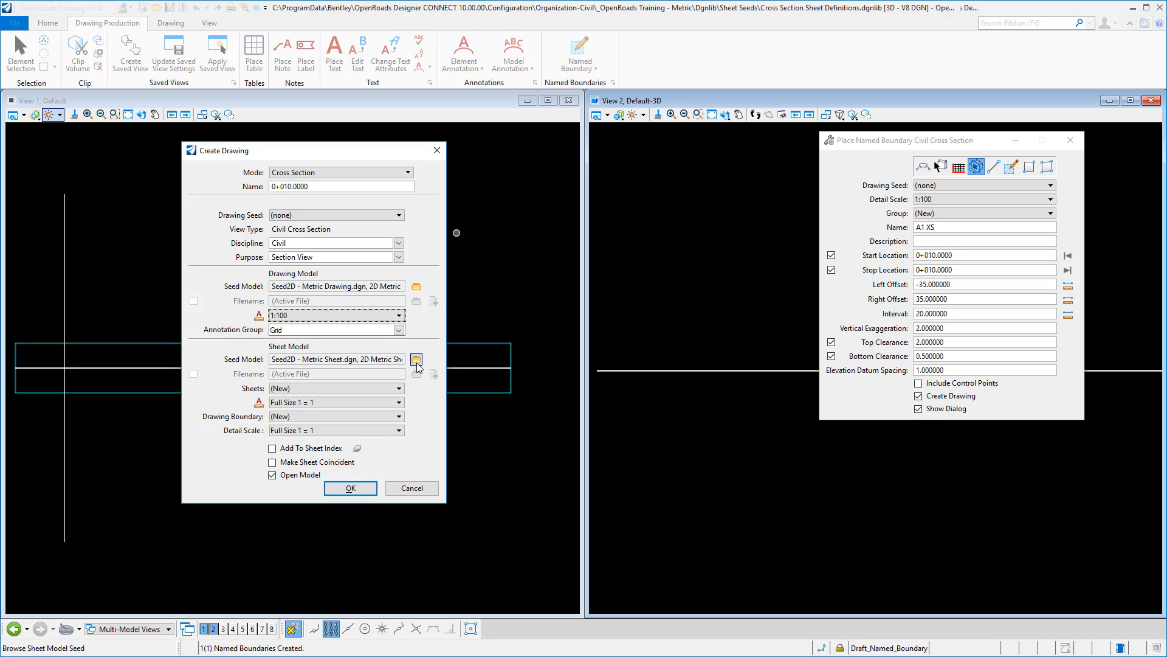
- Set the sheet's detail scale to 1:100 and create the cross section drawing and sheet models
click(312, 429)
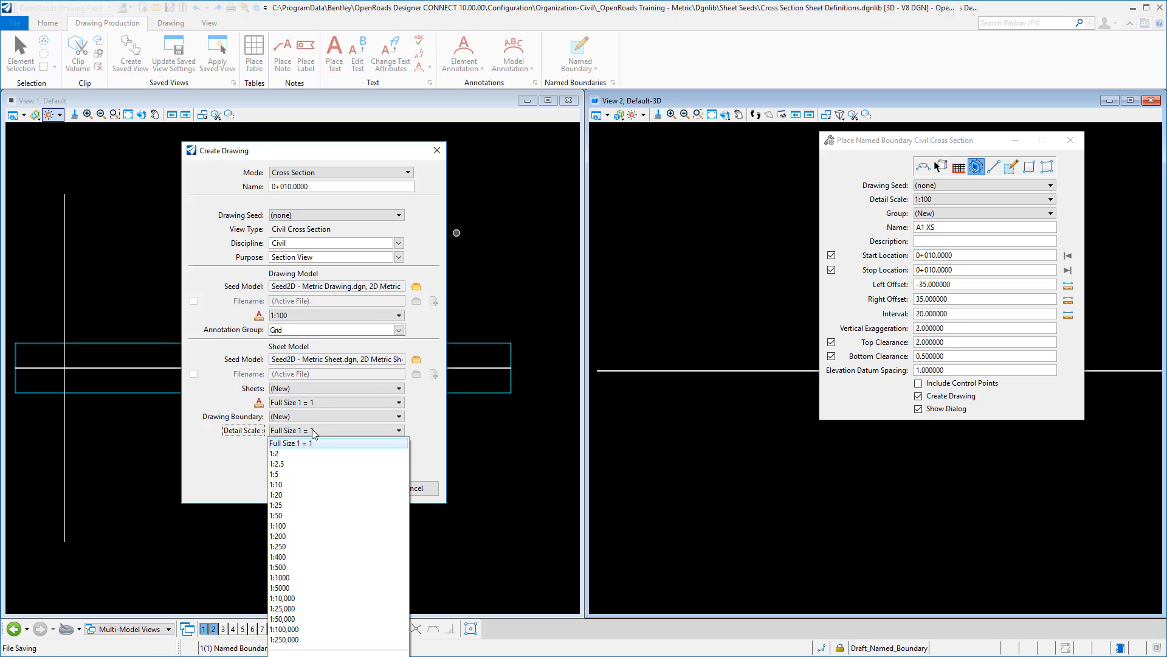
click(293, 525)
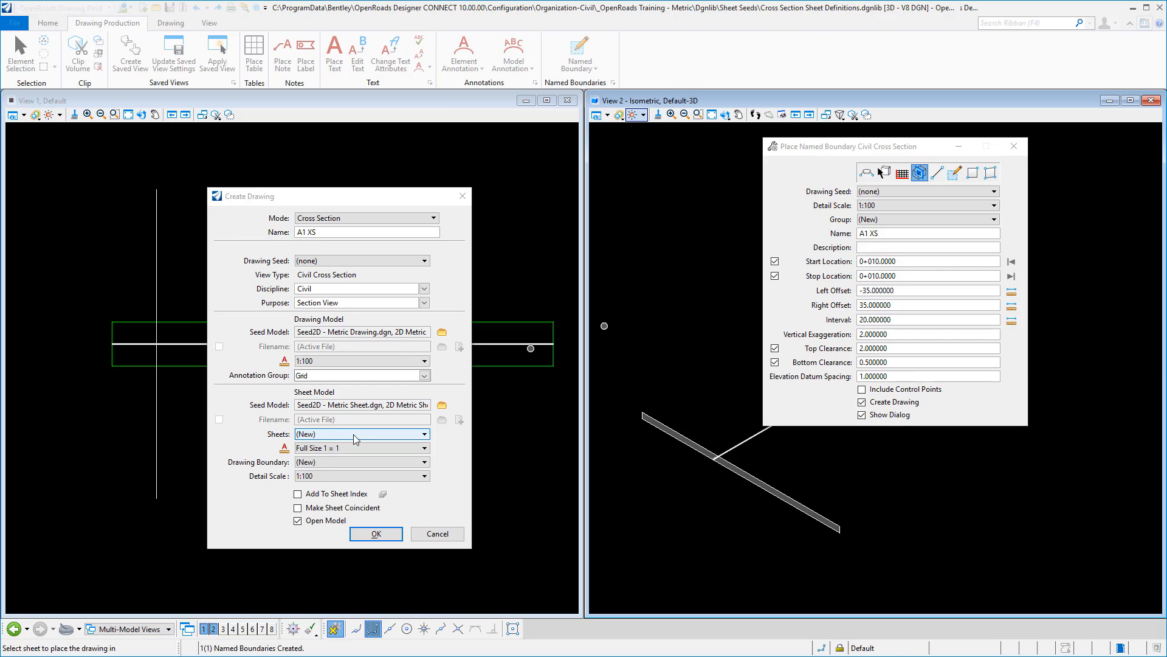
click(335, 234)
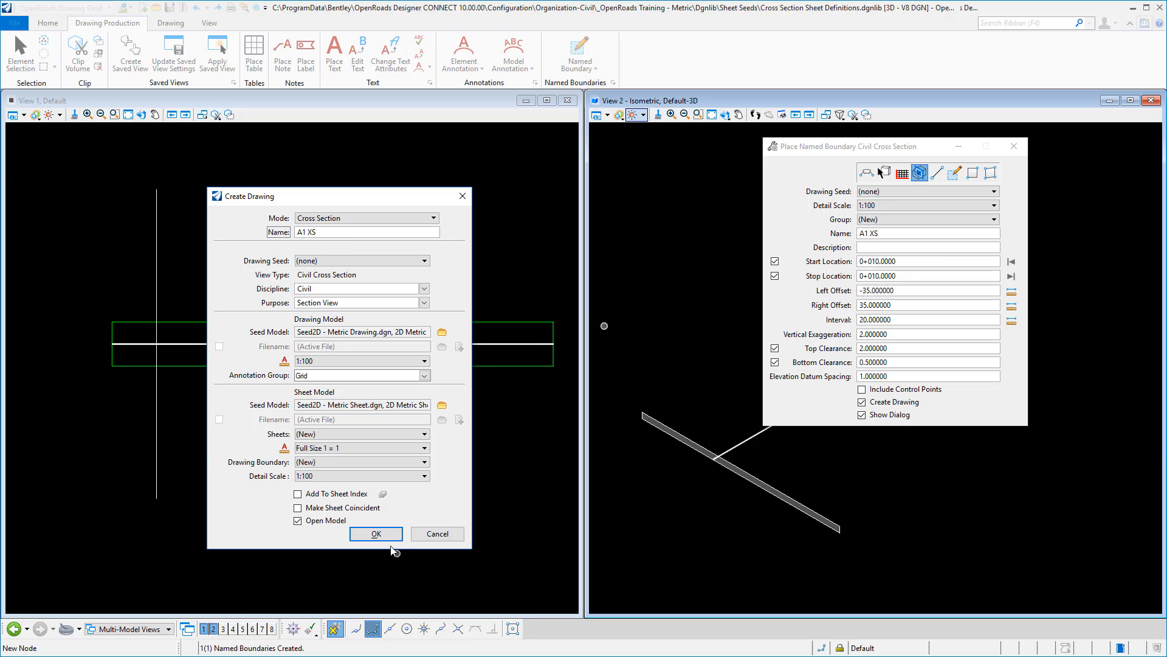
click(376, 534)
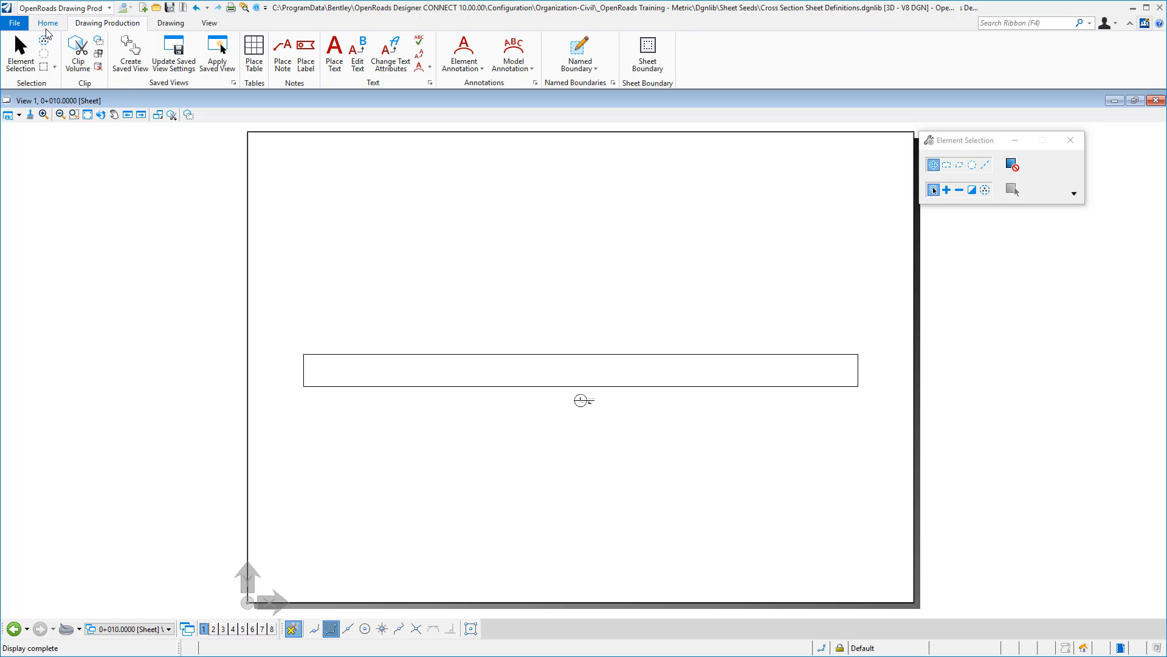
- Start placing an active cell and attach the Cross Section Border.cel cell library
click(160, 24)
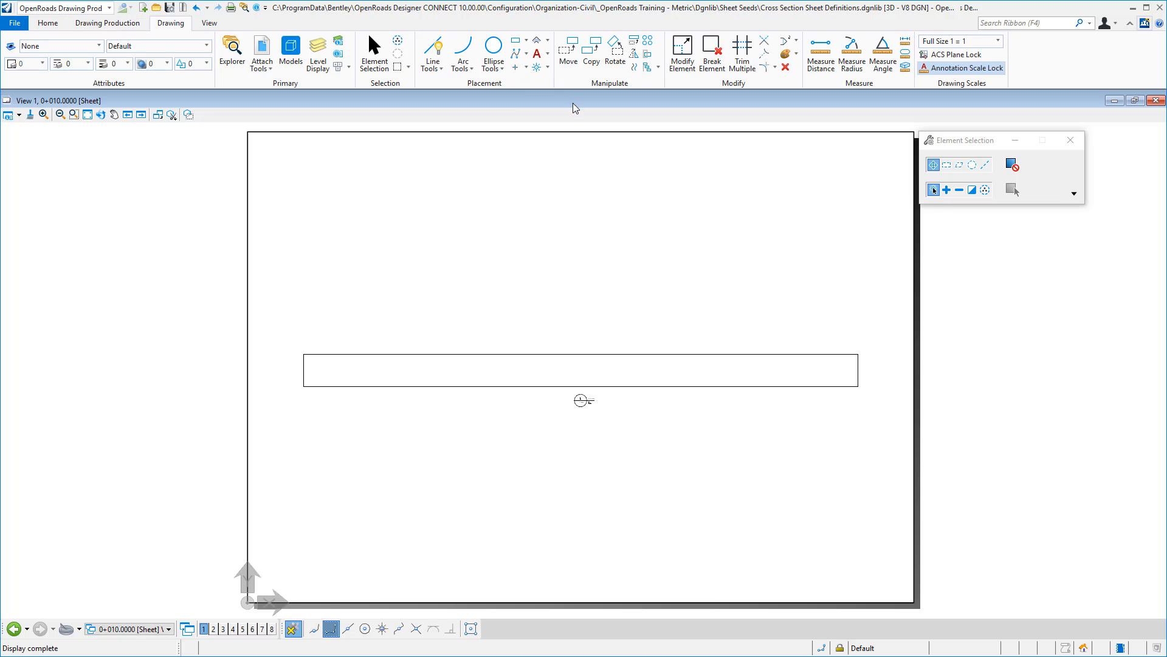
click(536, 66)
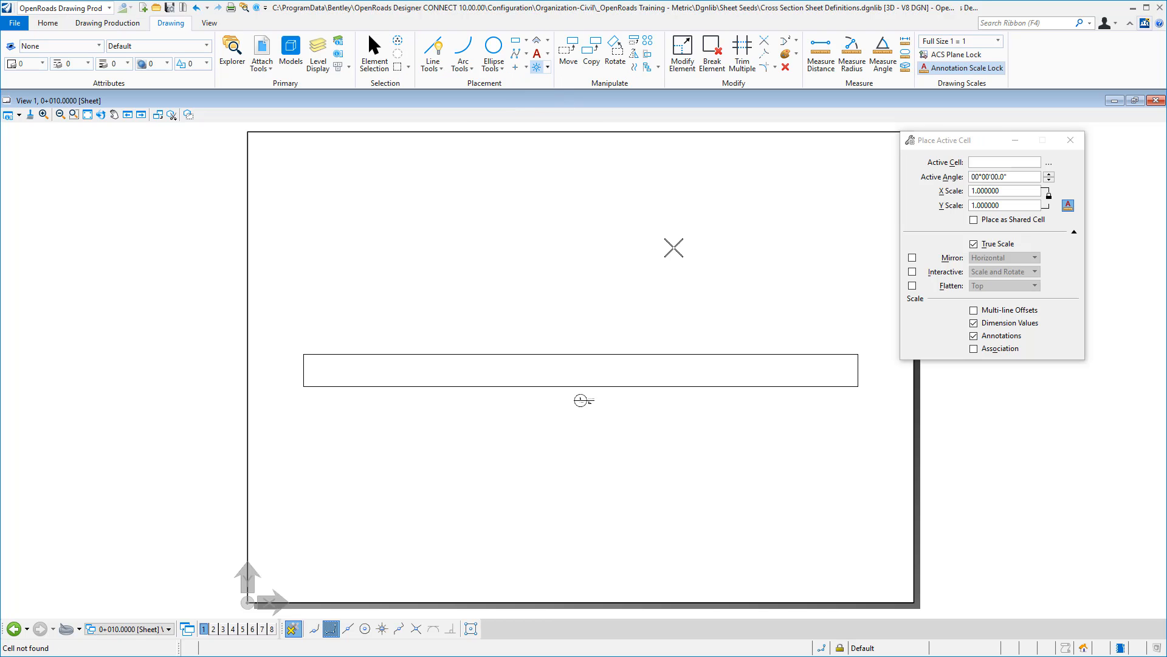
click(1049, 164)
click(47, 156)
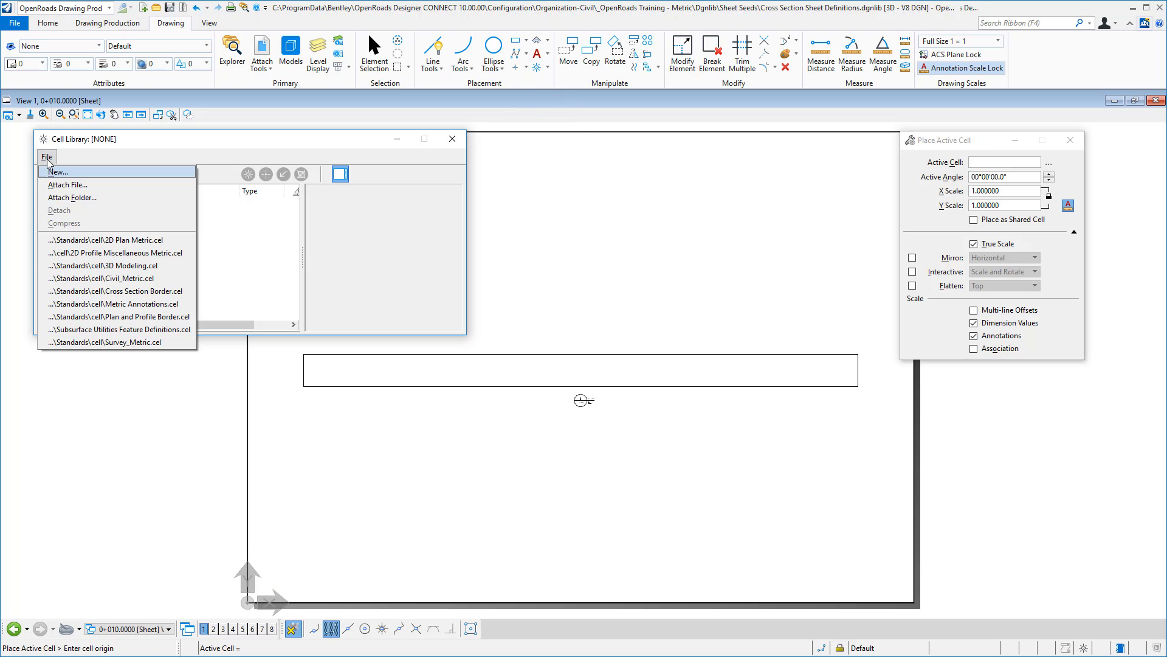
click(132, 292)
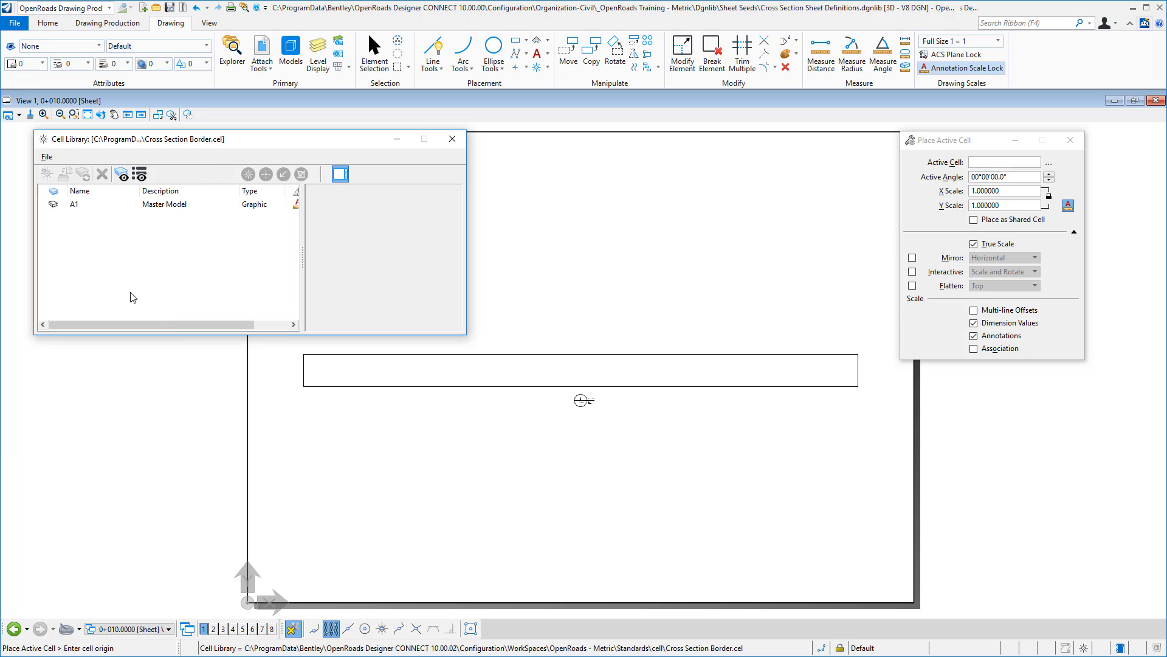
- Place the A1 border cell at the sheet's lower-left origin and close the cell library
click(78, 208)
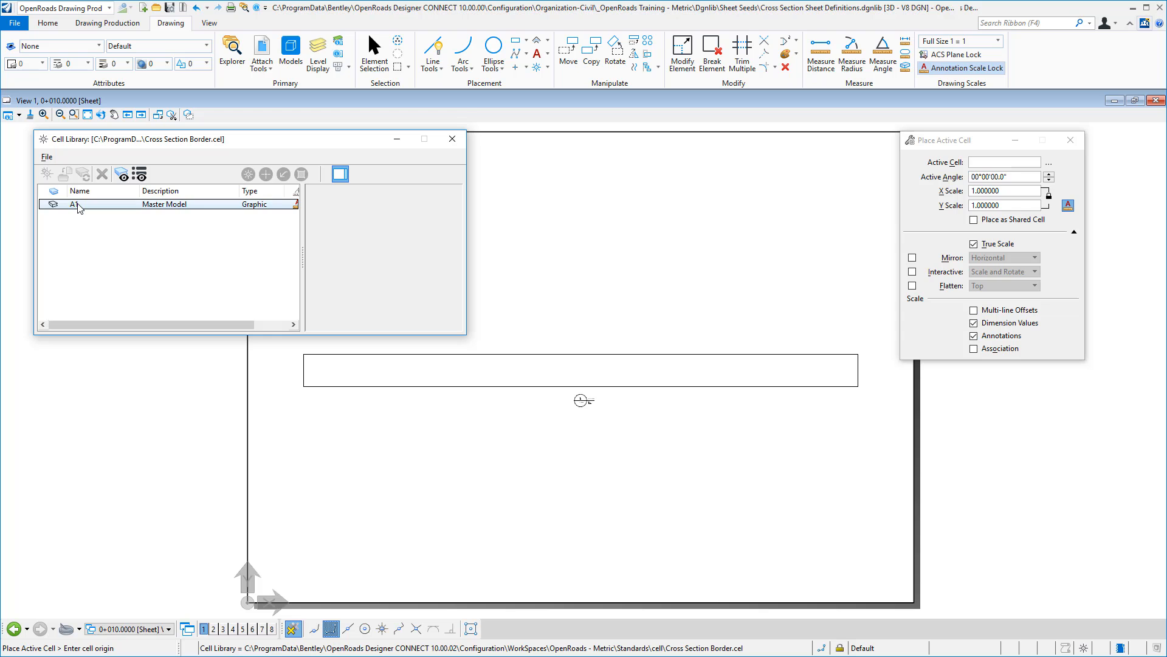
double_click(78, 205)
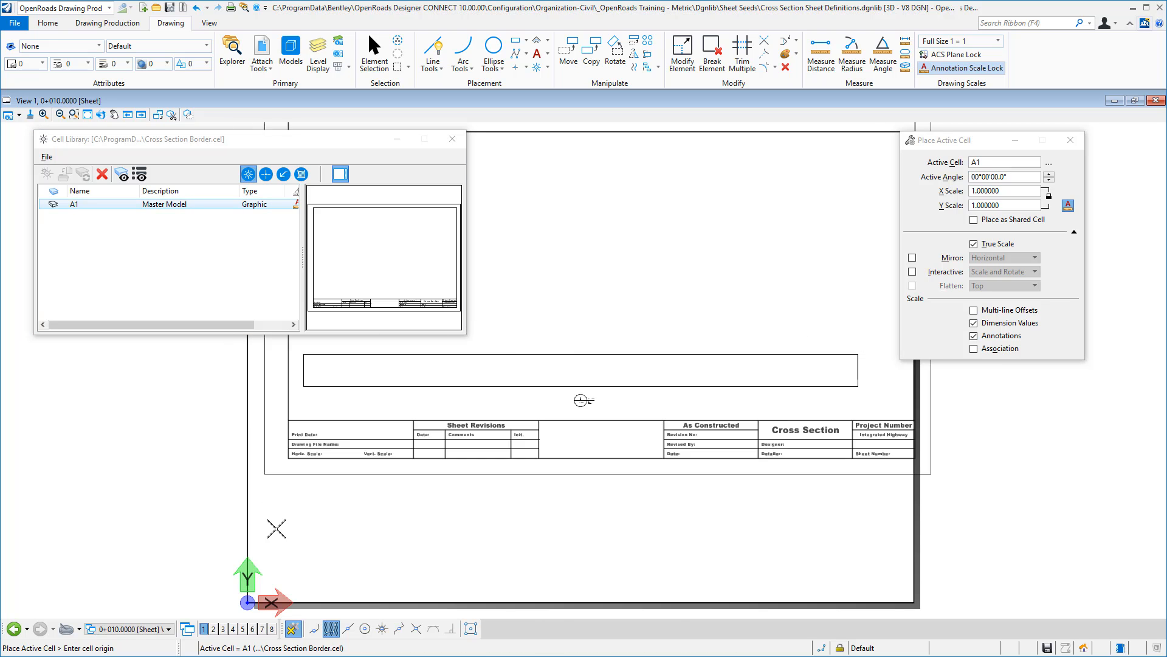
click(247, 602)
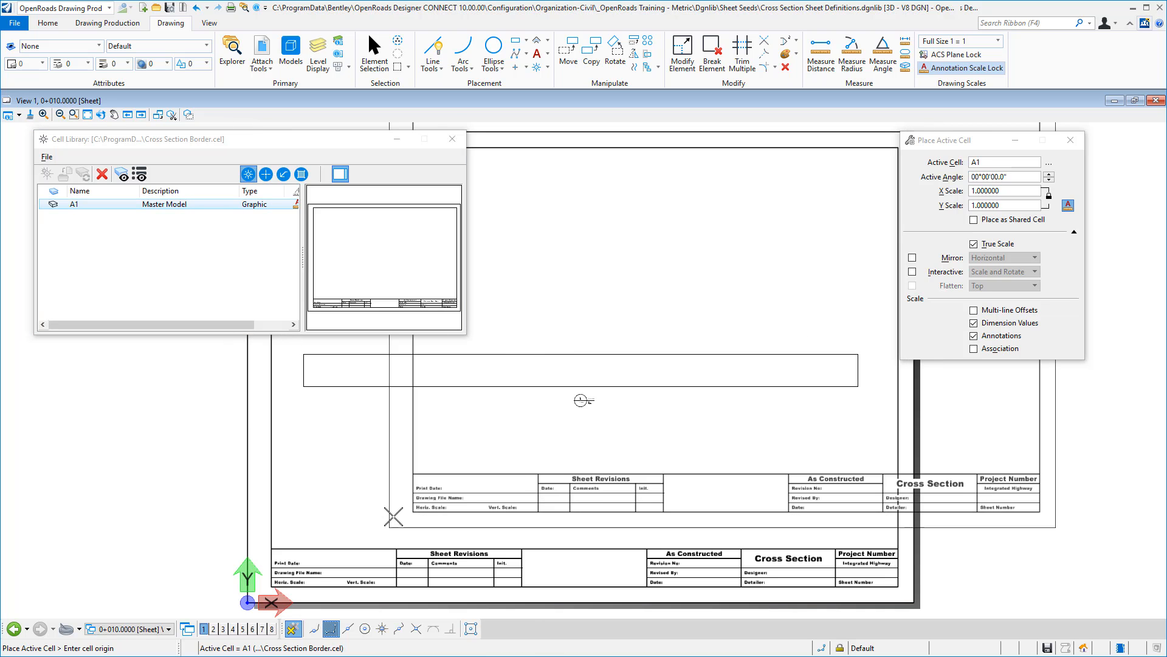
right_click(433, 404)
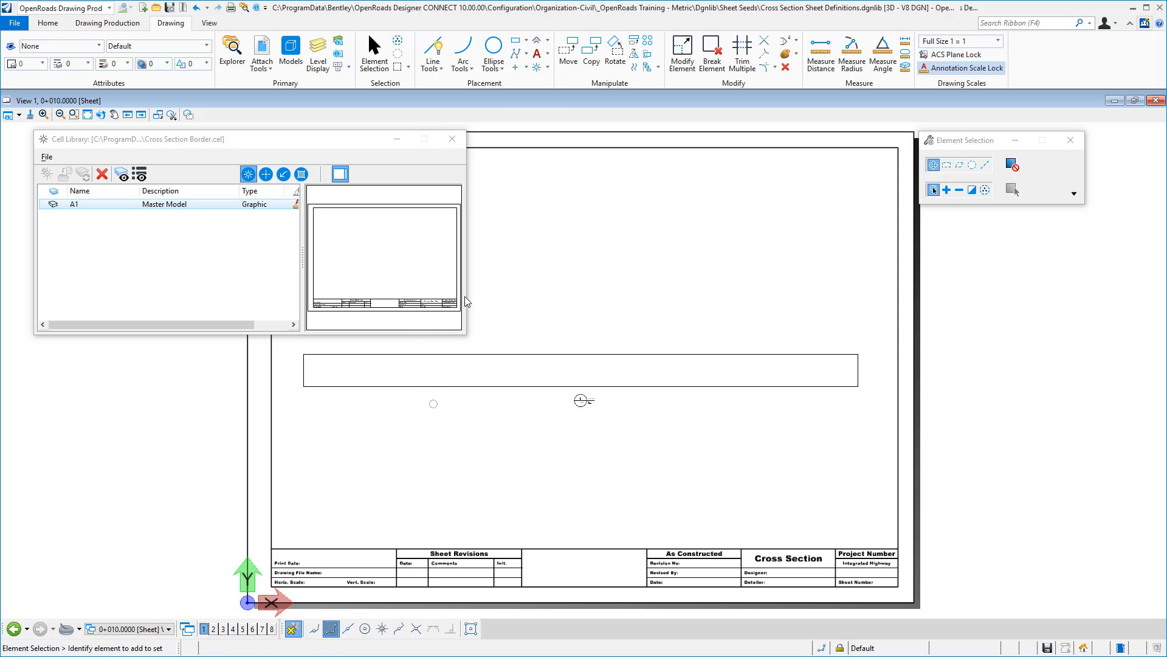
click(453, 143)
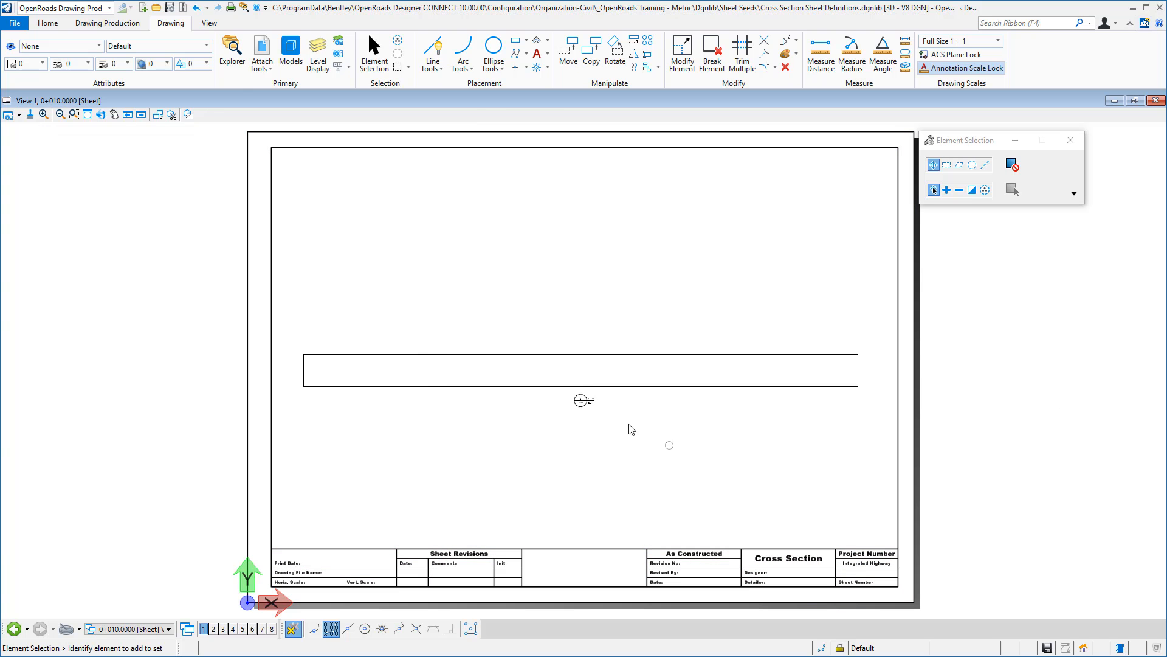
- Move the 0+010.0000 drawing reference with its boundary down to just above the border's title block
click(262, 55)
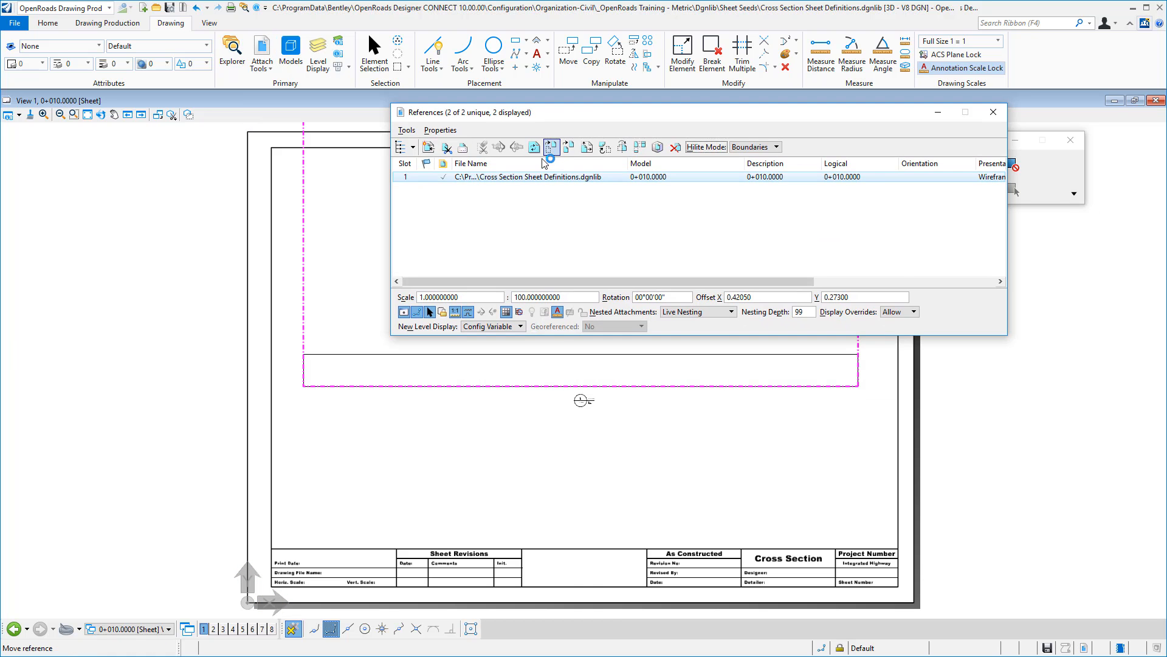
click(553, 148)
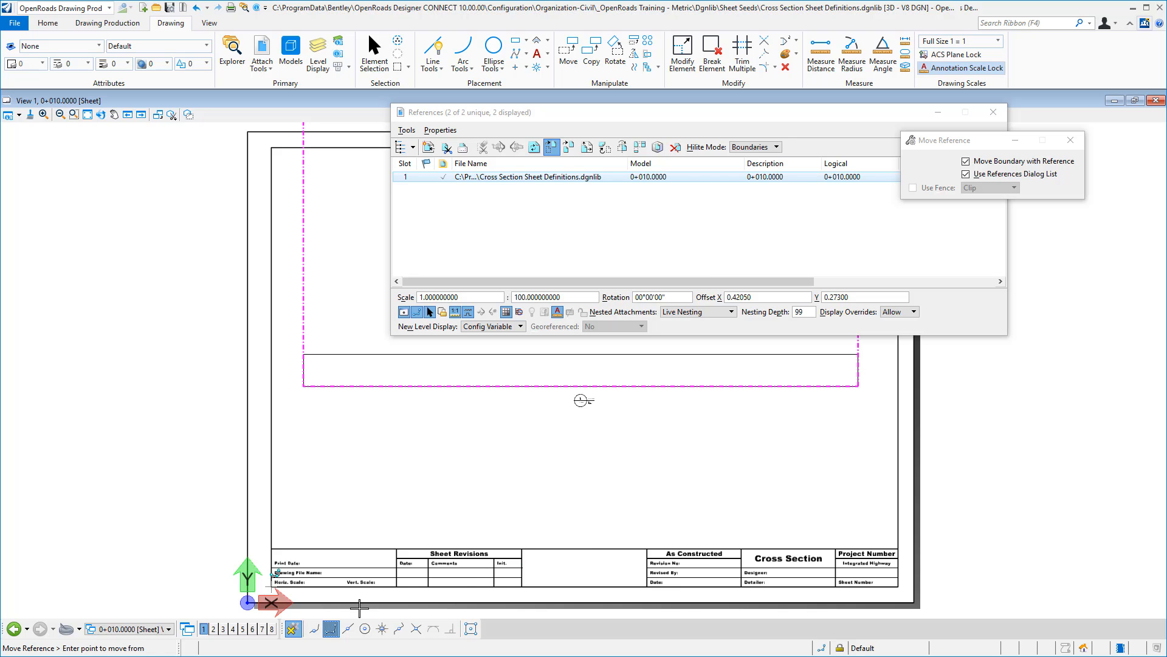
click(348, 628)
click(581, 386)
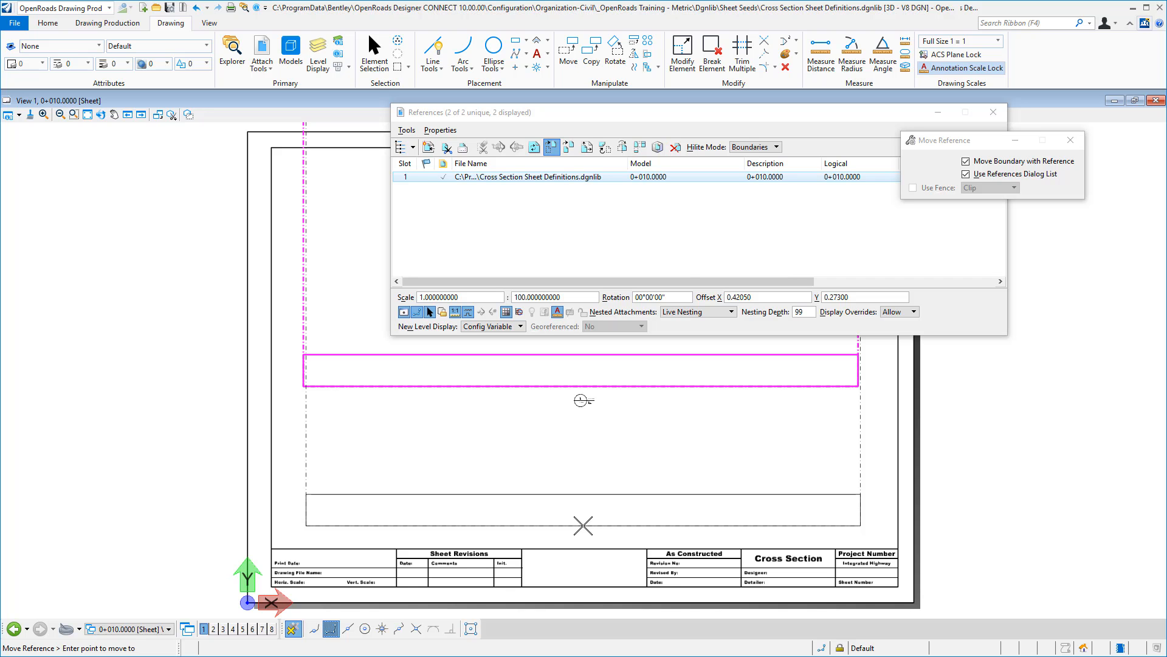
click(585, 524)
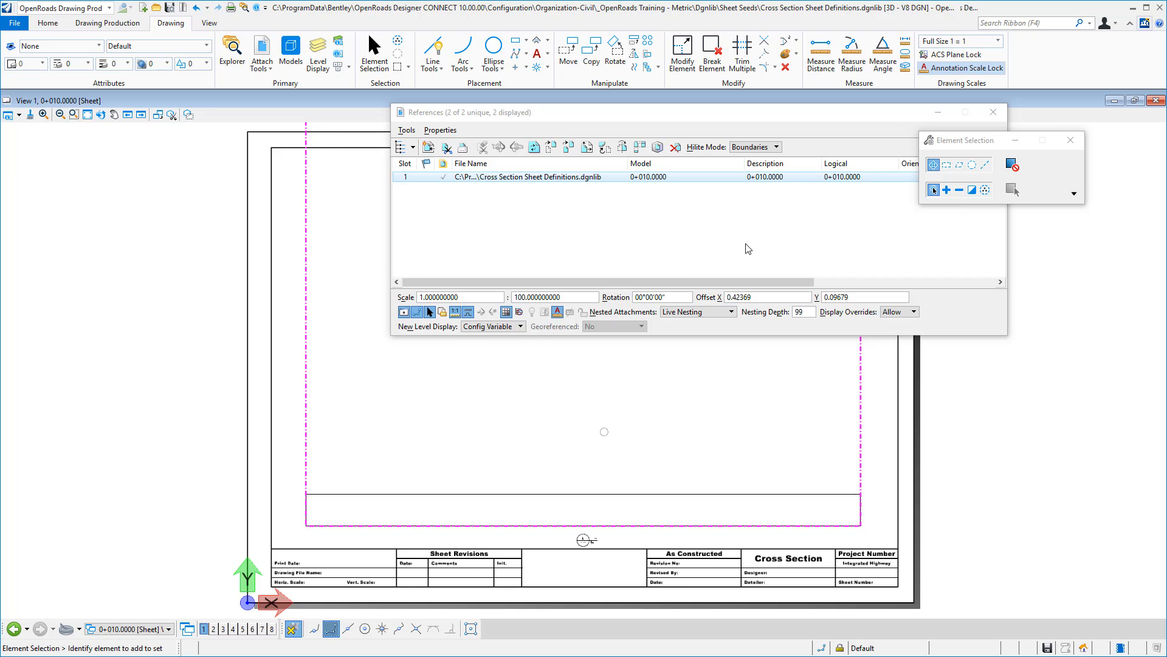
click(993, 112)
- Move the drawing boundary's marker outside the sheet's left edge and fit the boundary's sides to the cross section rectangle
drag(584, 540, 212, 514)
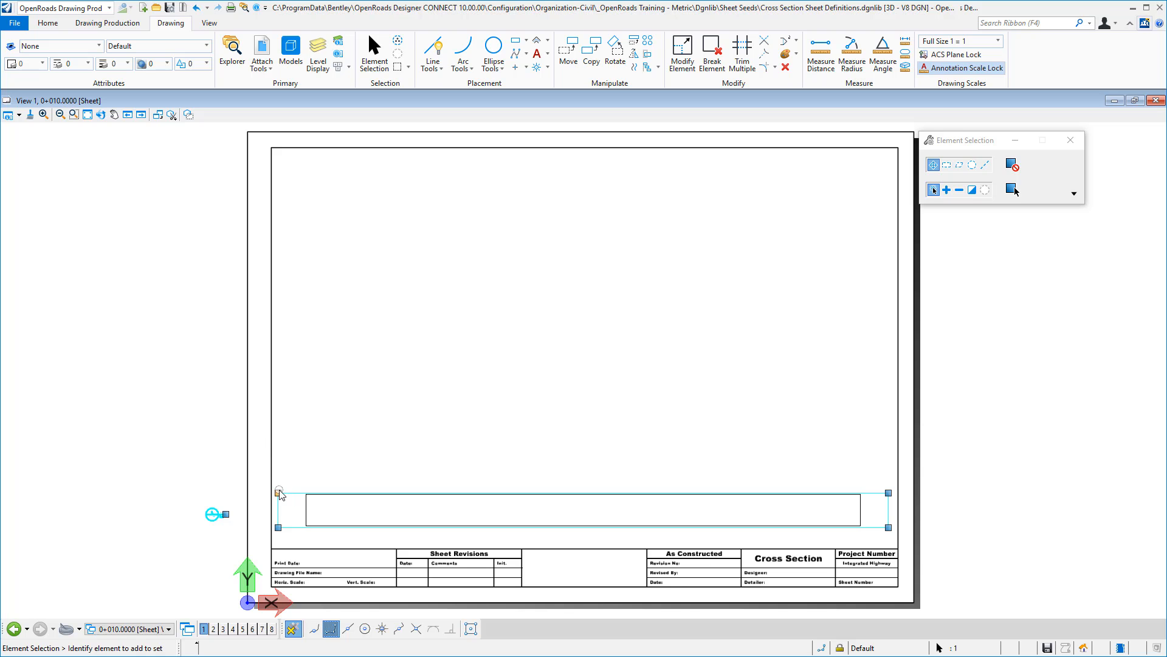
drag(287, 490, 306, 493)
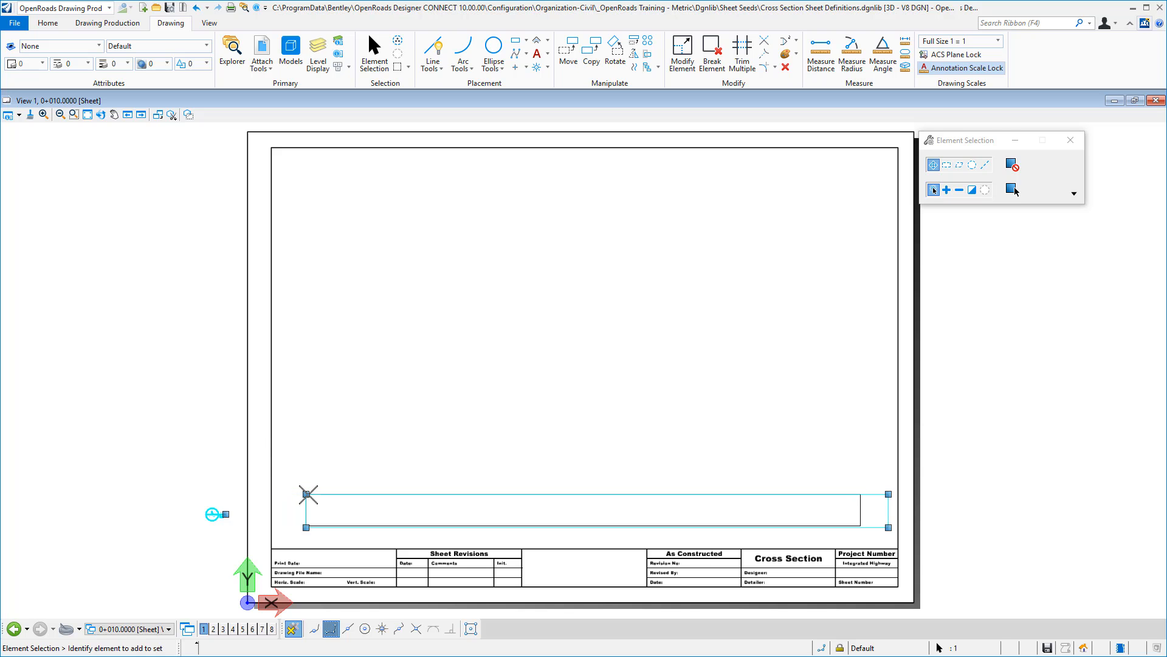
drag(889, 527, 863, 527)
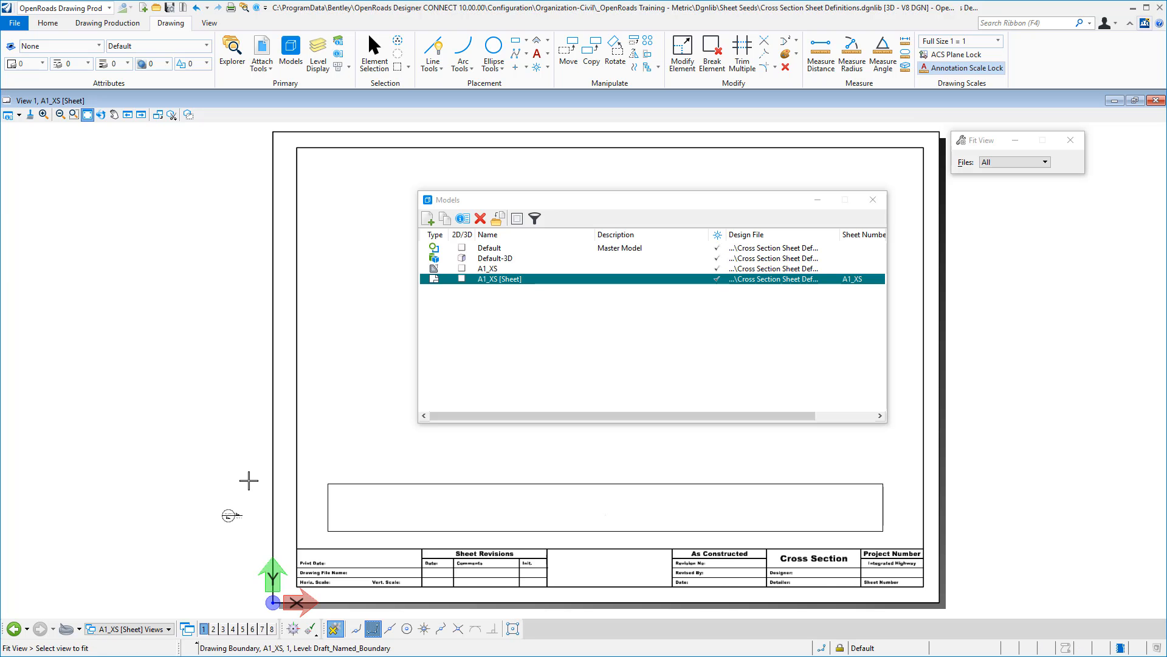
- Examine the A1_XS [Sheet] model's properties, including working units accuracy, annotation cell placement and sheet settings
click(488, 278)
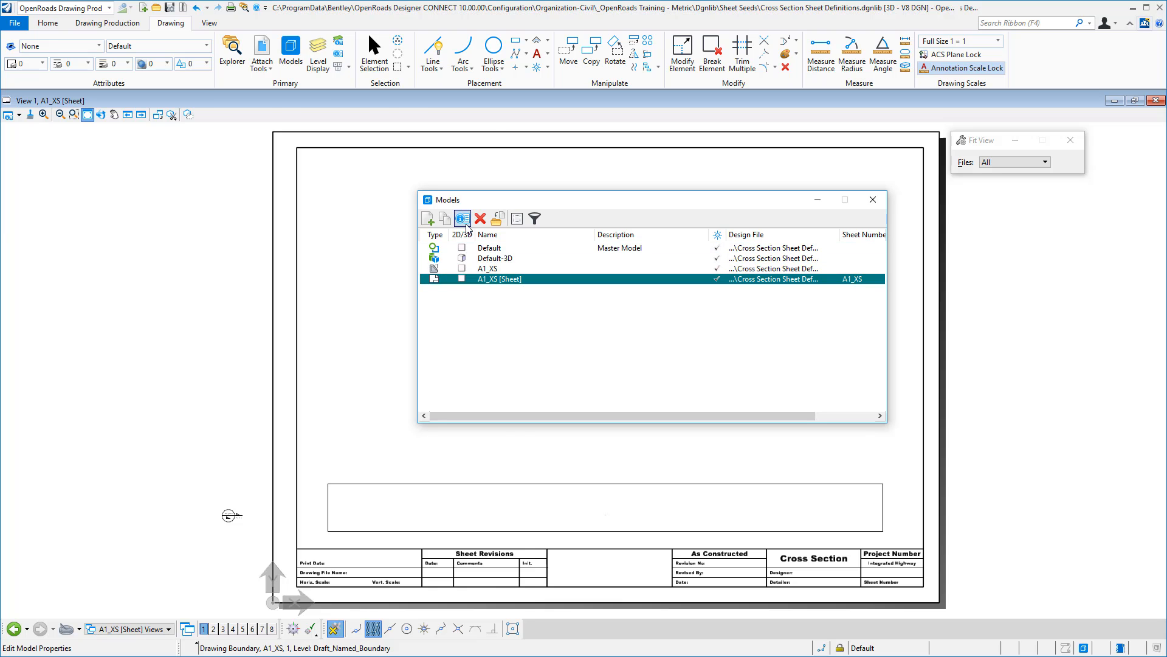
click(463, 218)
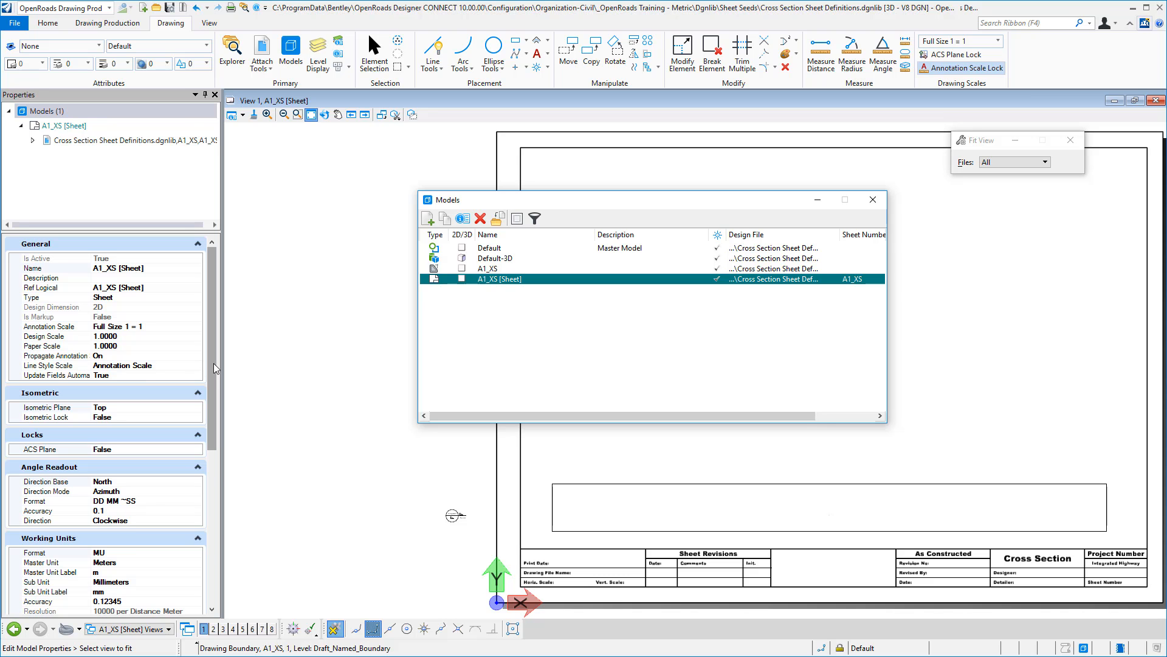
drag(215, 368, 209, 539)
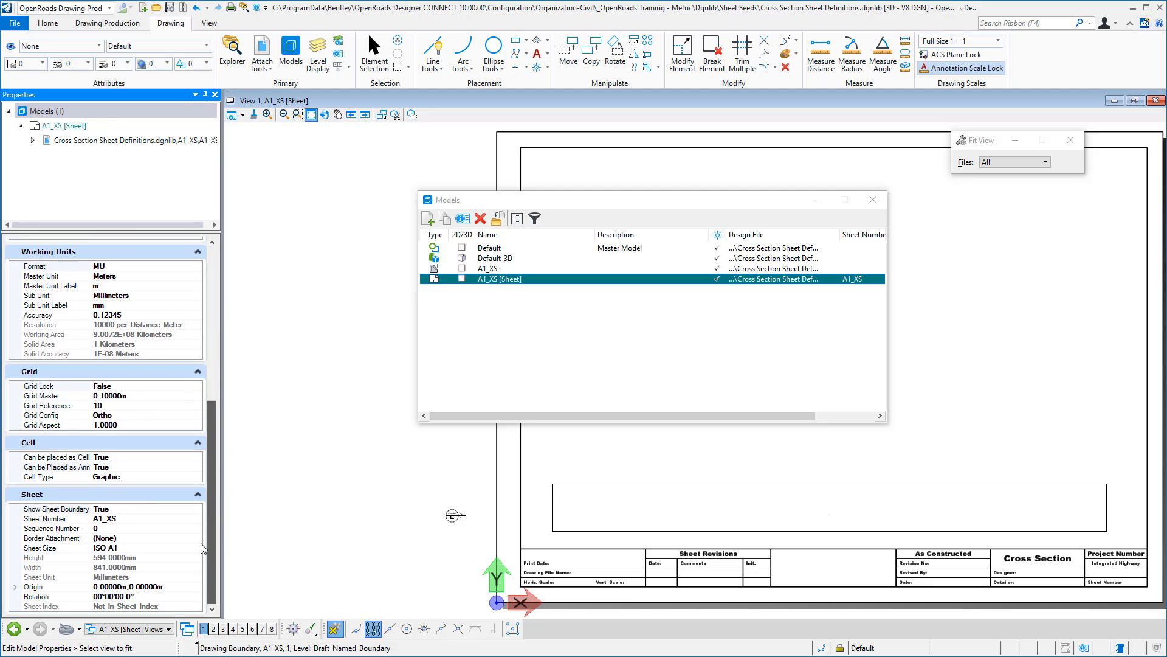
click(115, 468)
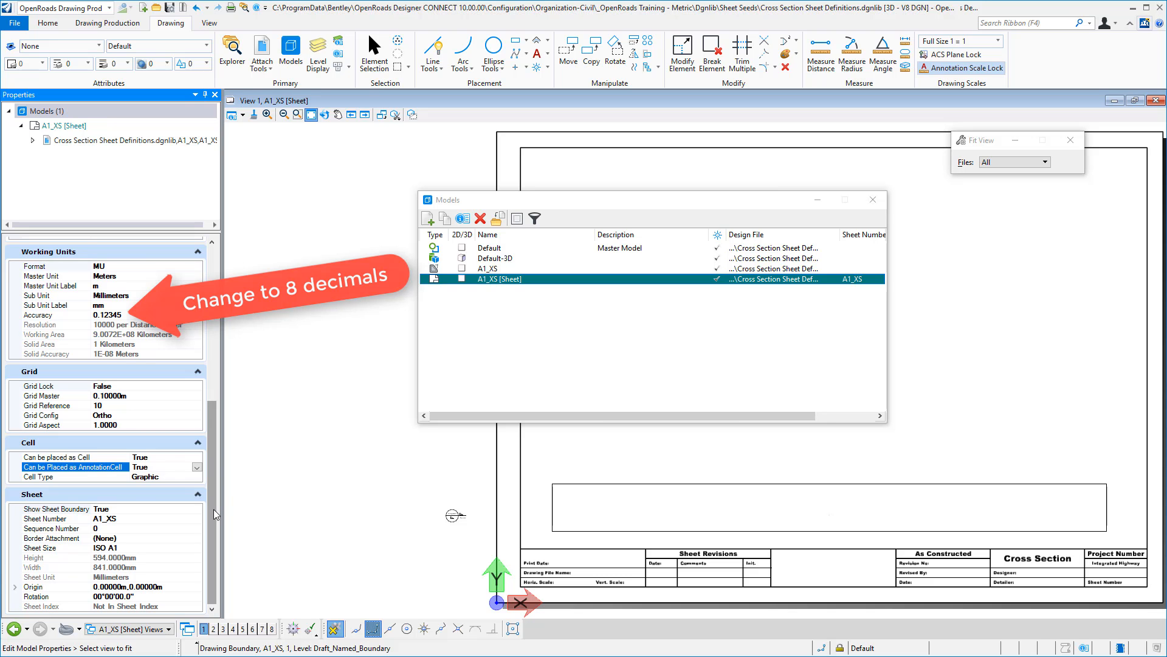
drag(216, 492, 231, 355)
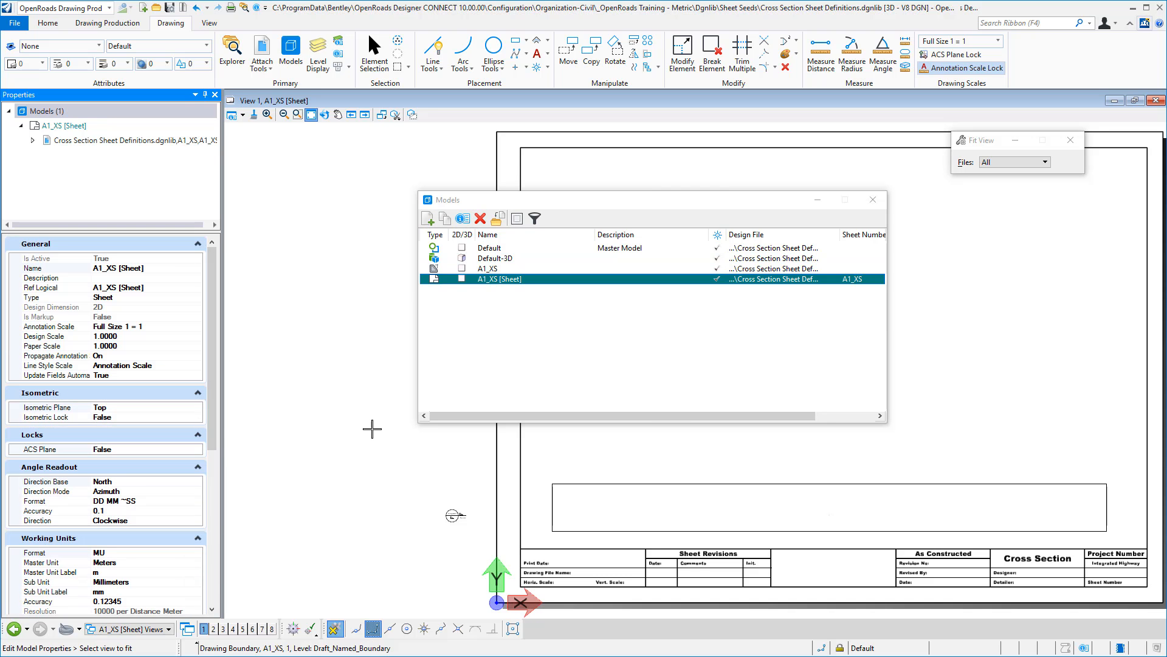
click(873, 200)
- Select the drawing boundary on the sheet and examine its detail scale, drawing type, name and annotation properties
right_click(401, 386)
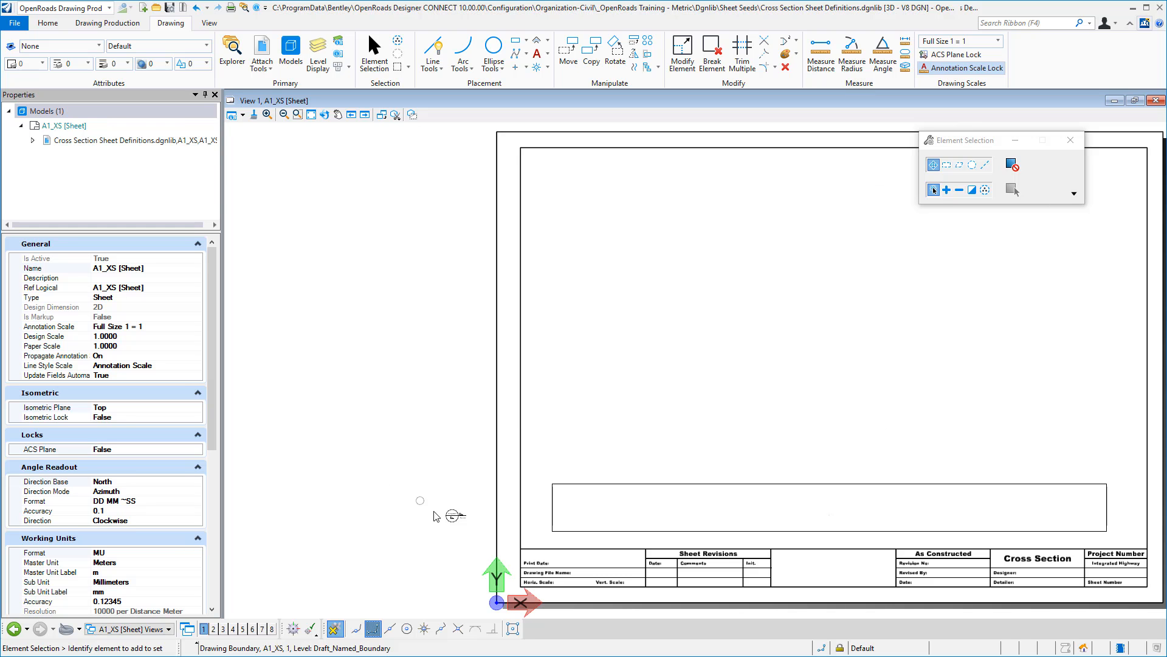
click(452, 518)
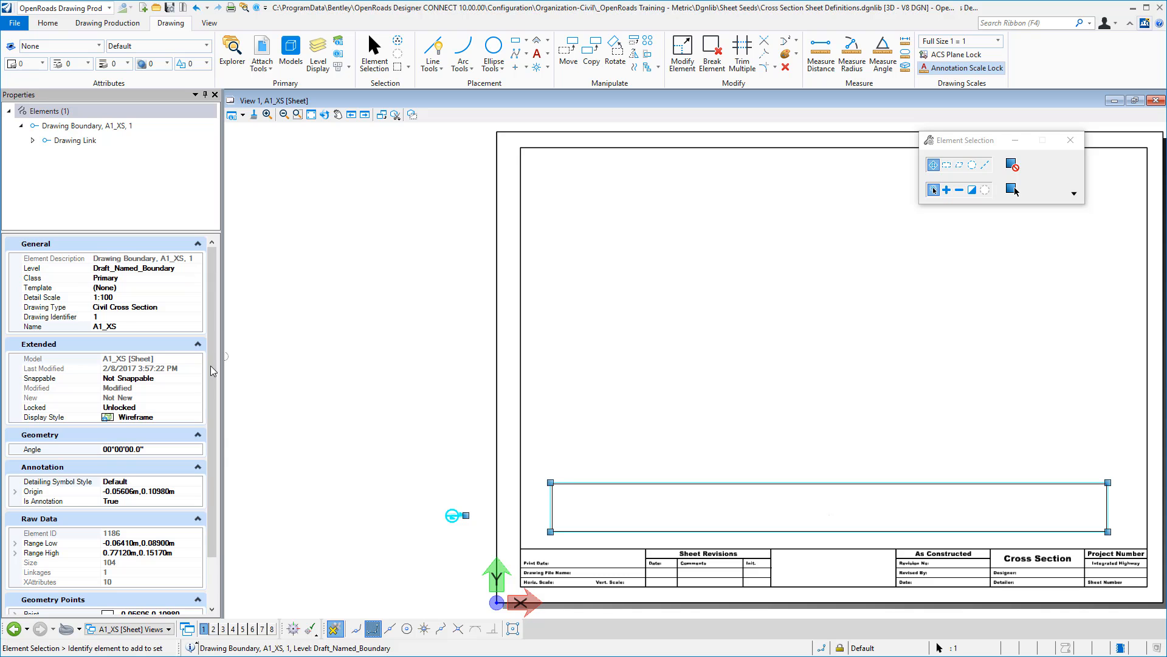
drag(213, 368, 213, 380)
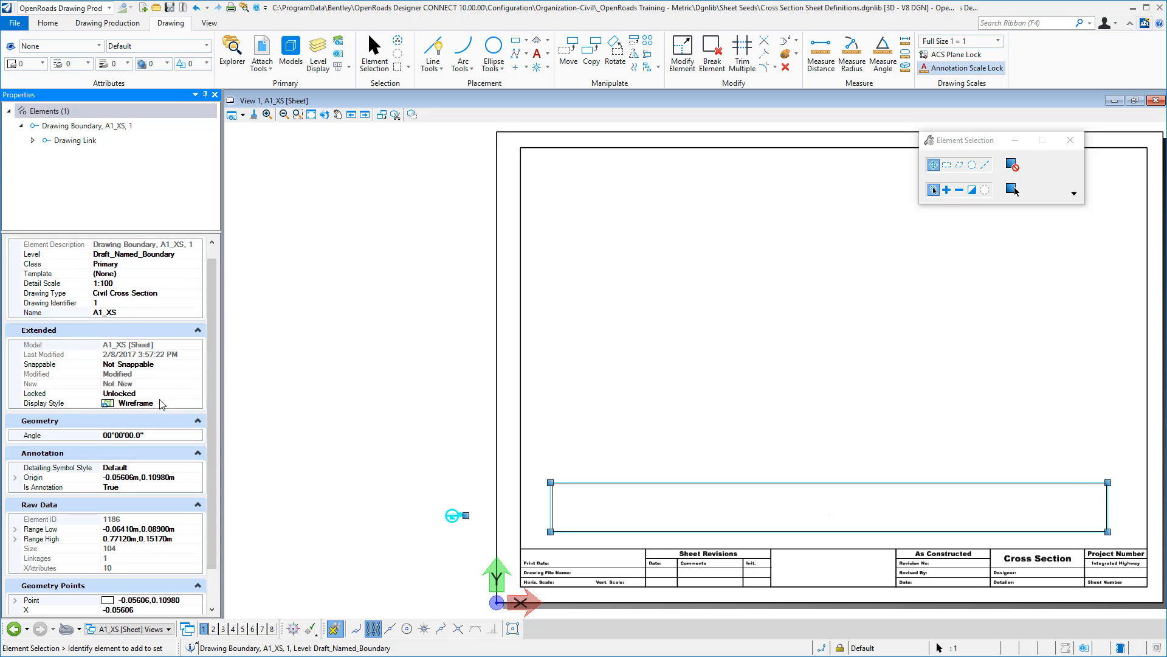
scroll(218, 452, down, 2)
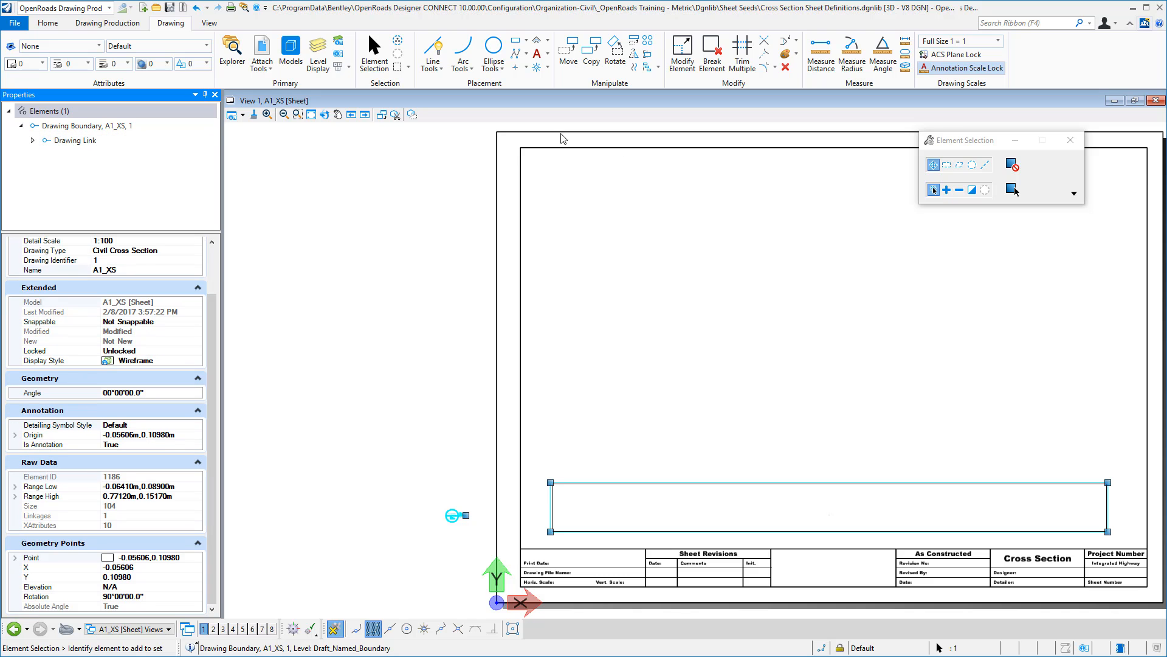
- Activate the A1_XS drawing model and set Can be Placed as Annotation Cell to True in its properties
click(290, 50)
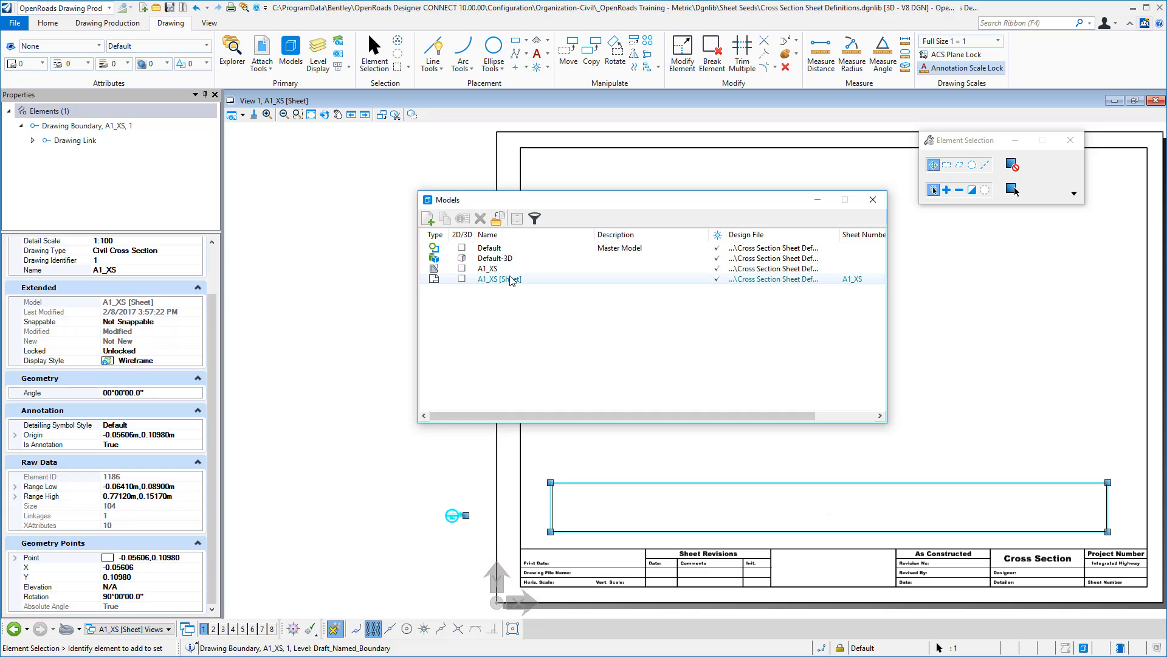
double_click(502, 269)
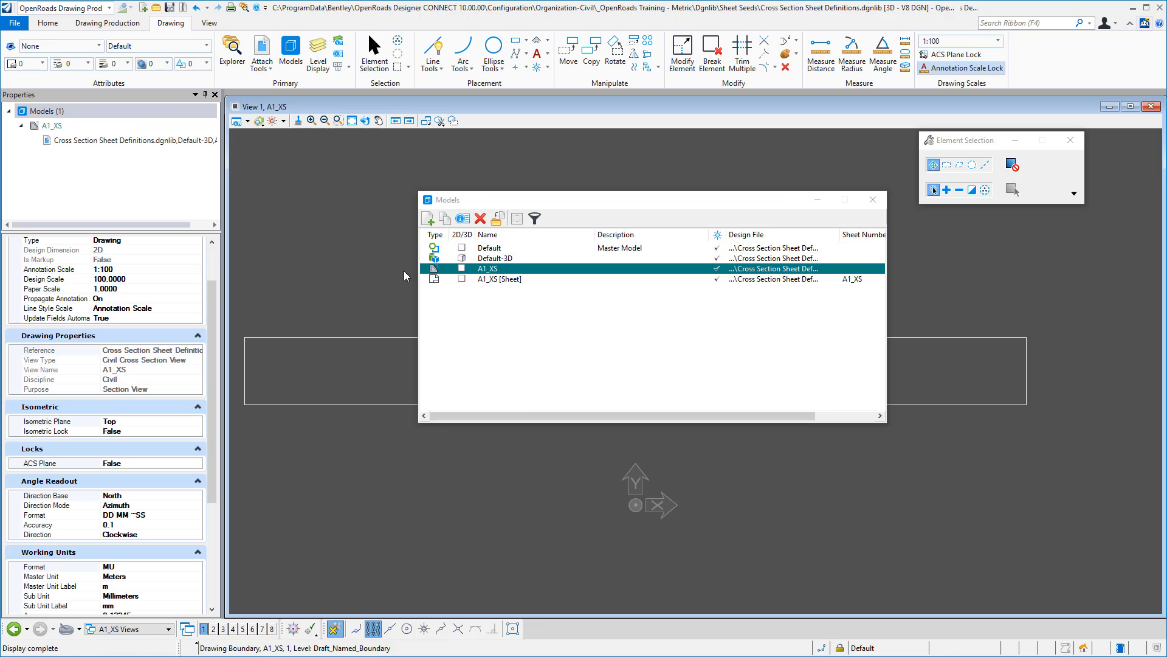
click(463, 220)
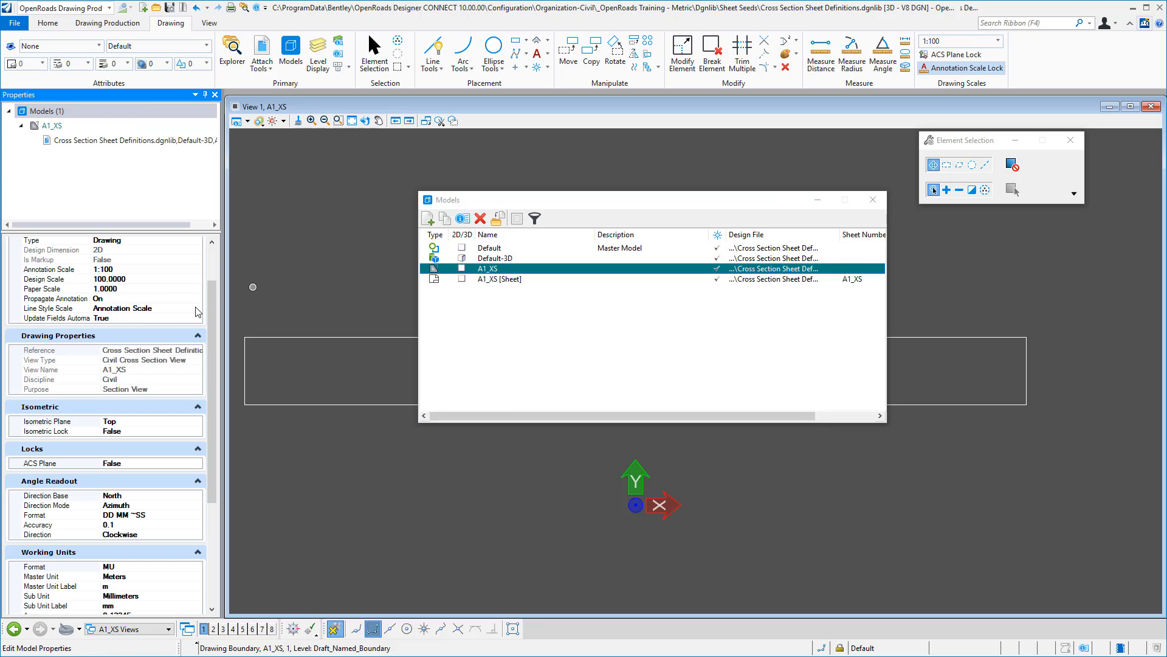
drag(217, 305, 218, 262)
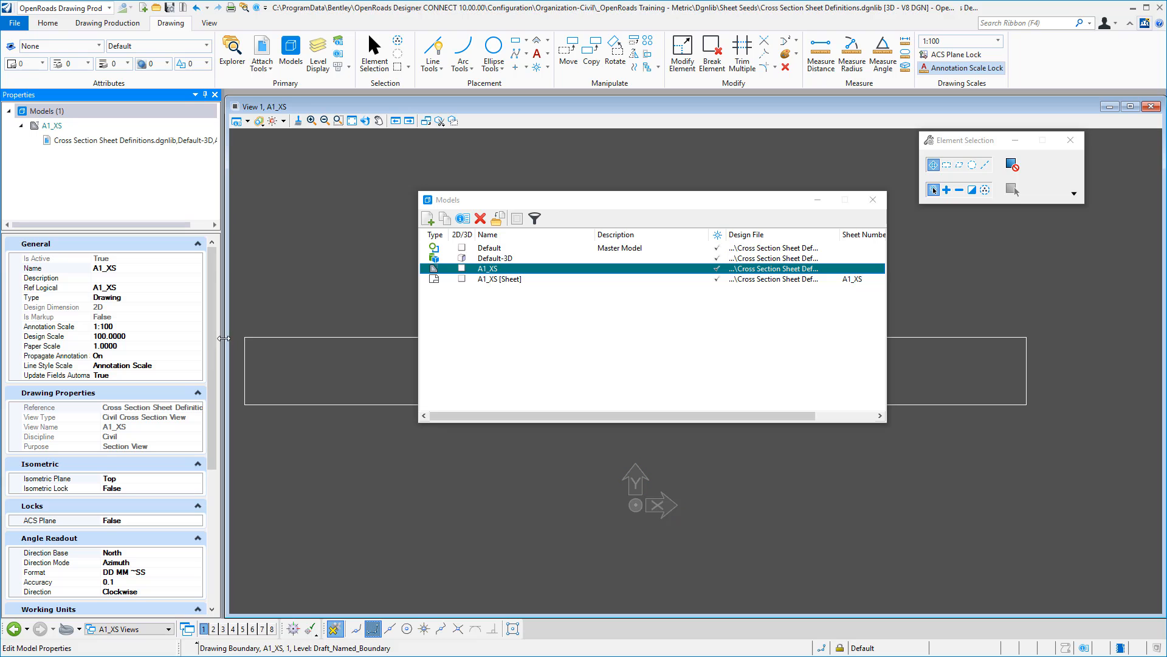
drag(213, 349, 214, 498)
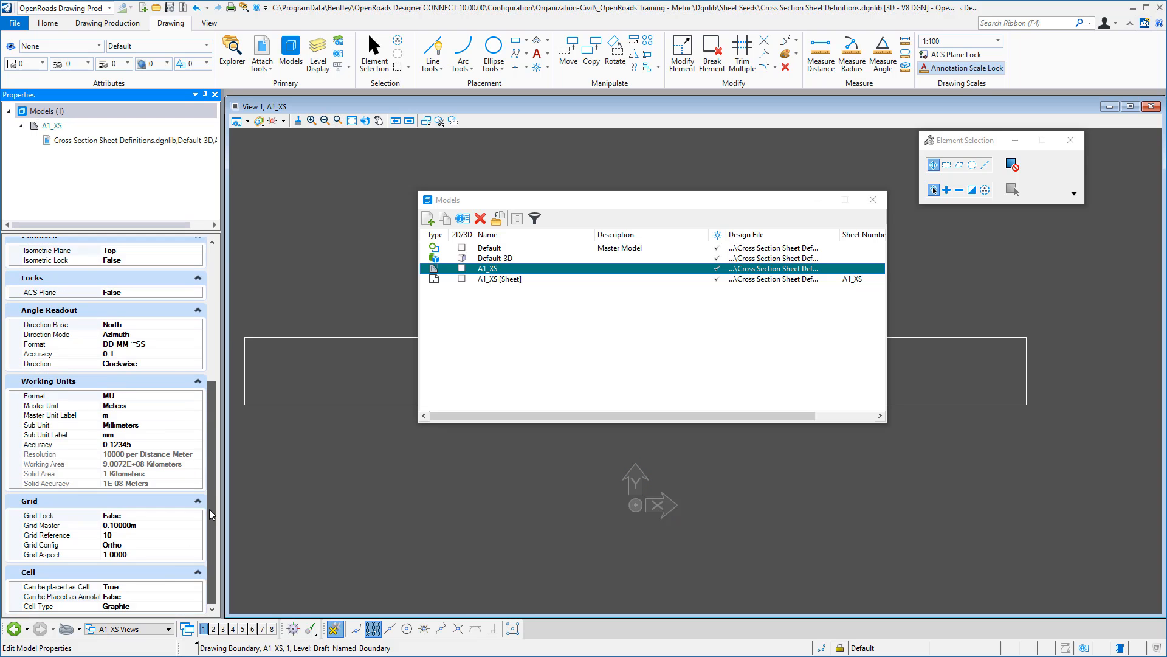
double_click(145, 597)
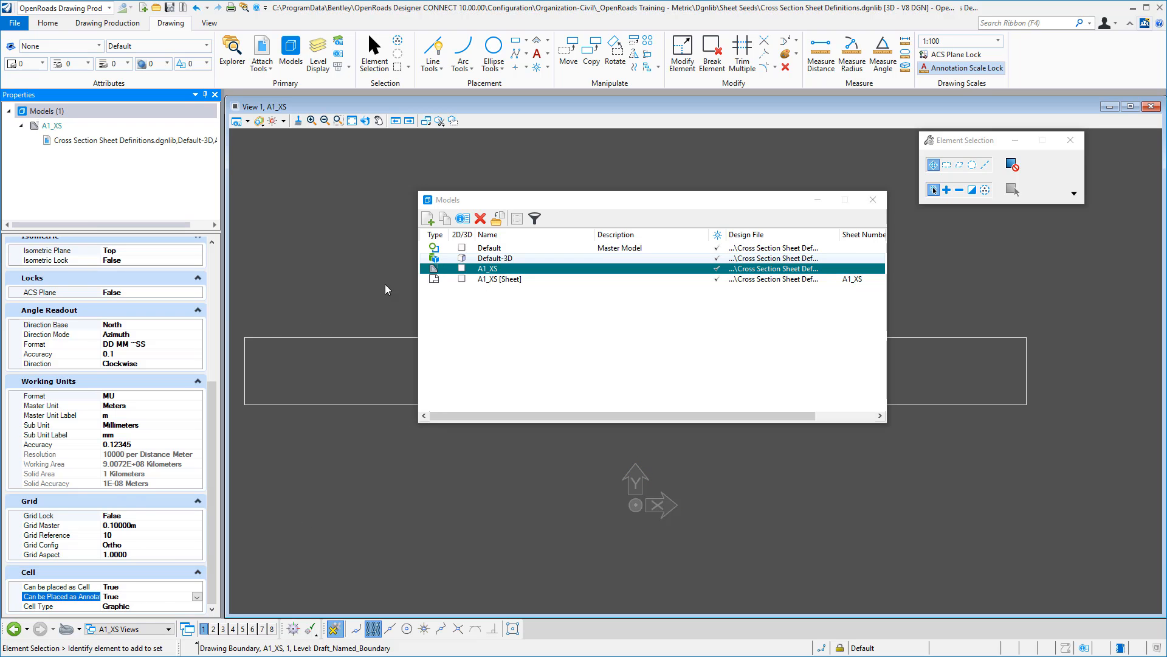
click(873, 200)
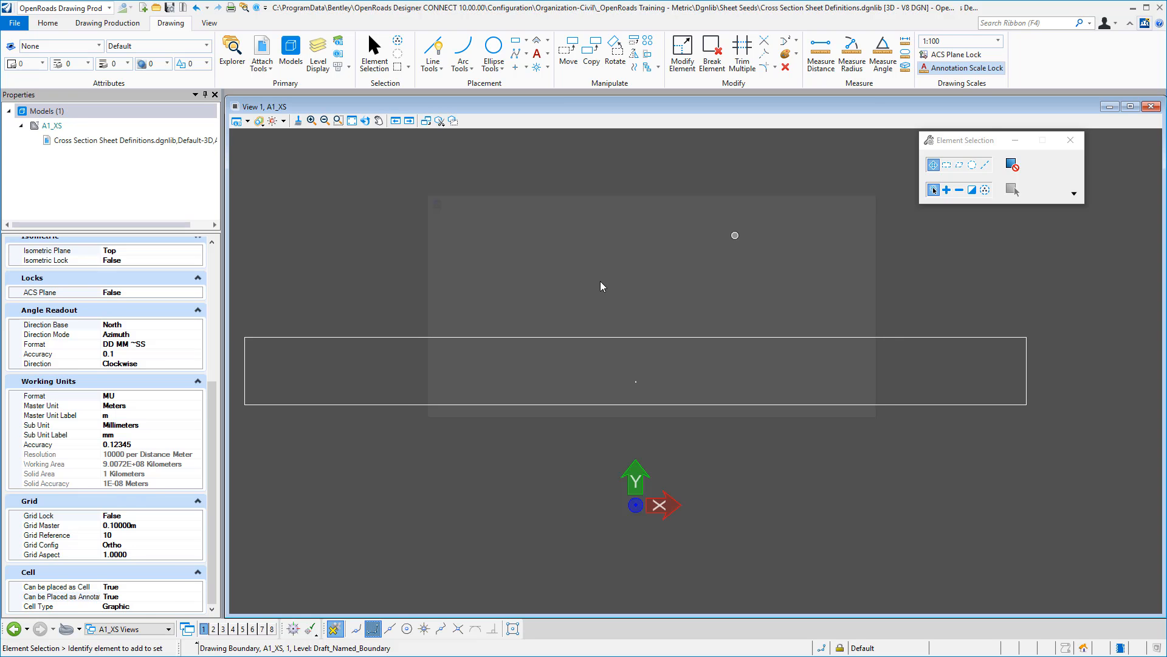
- Select the named boundary in the A1_XS drawing model and expand its Clip Properties to check the forward and back depths
click(594, 340)
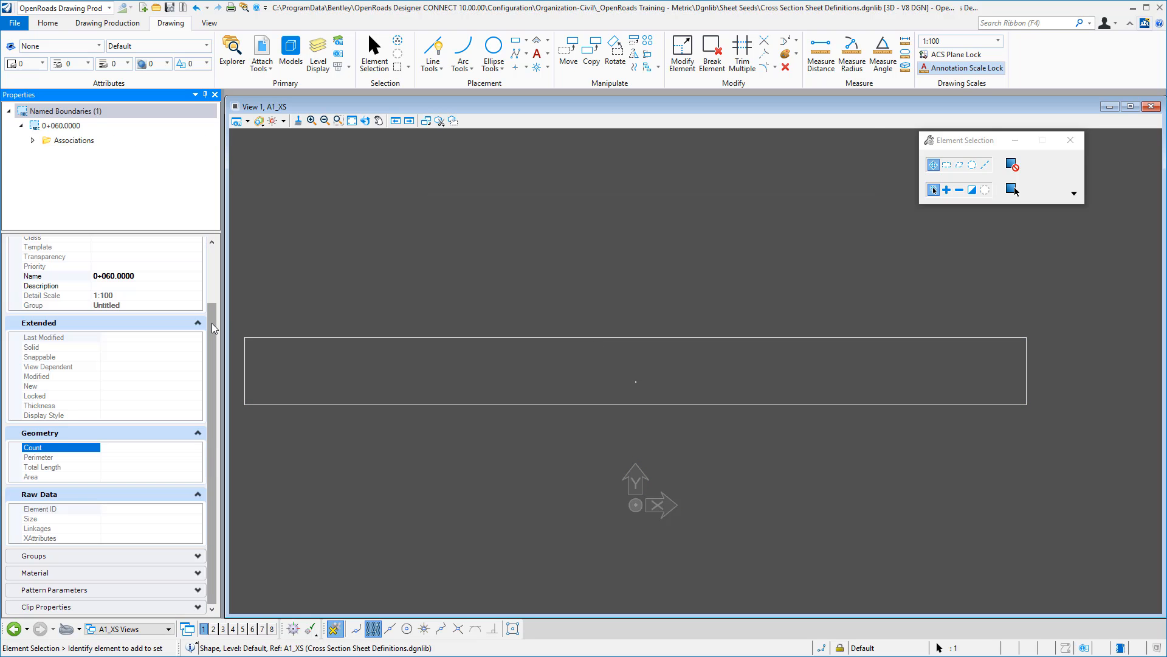
drag(213, 317, 131, 551)
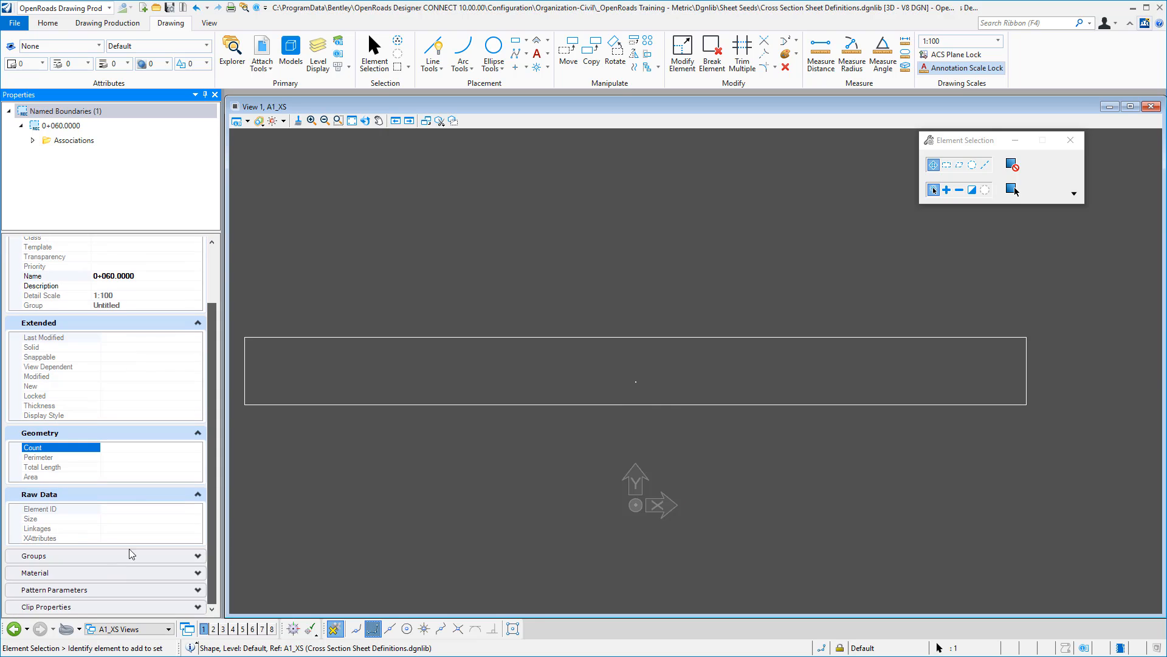
click(93, 605)
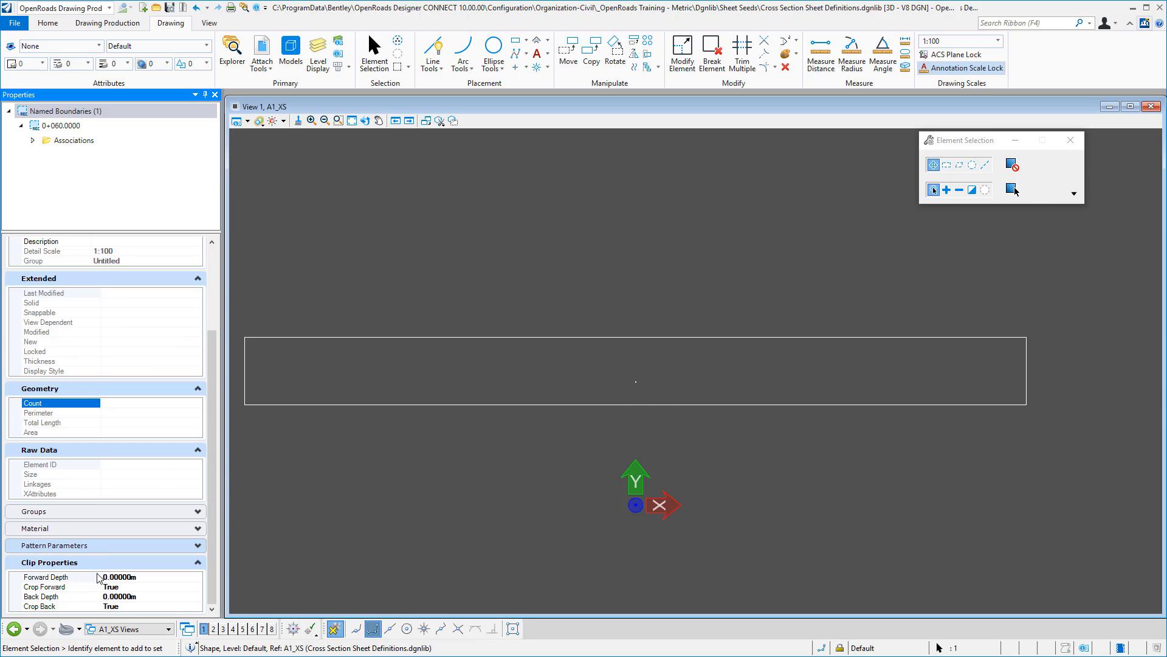
- Expand the named boundary's Pattern Parameters, Material and Groups properties to review them
click(110, 527)
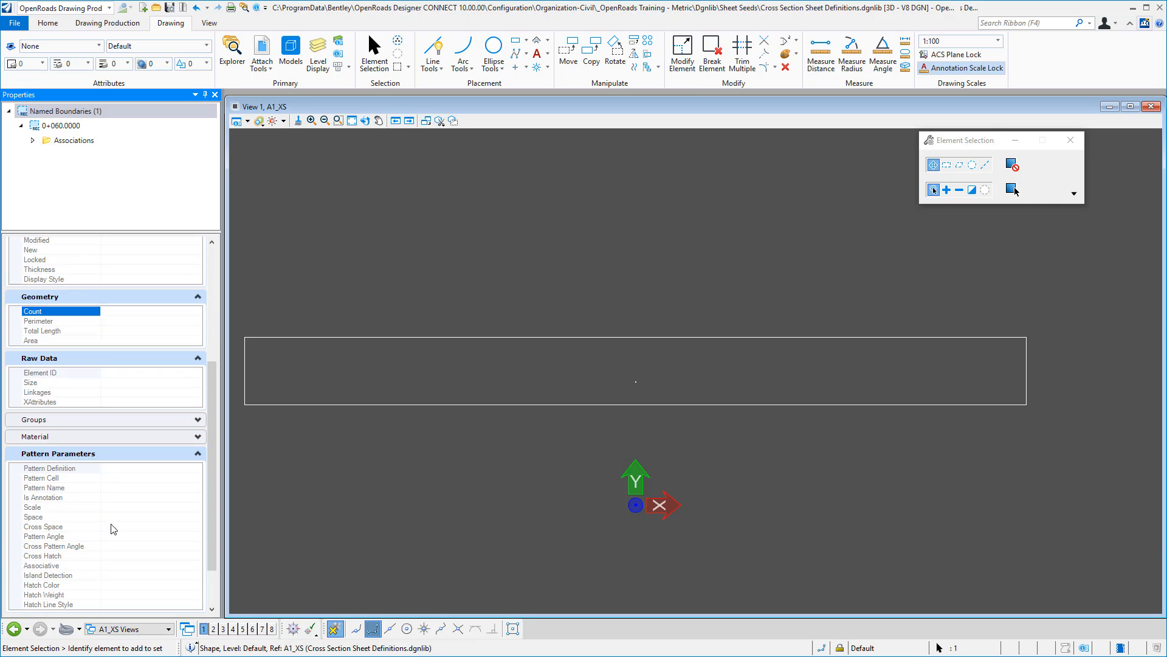
click(99, 424)
scroll(146, 535, up, 3)
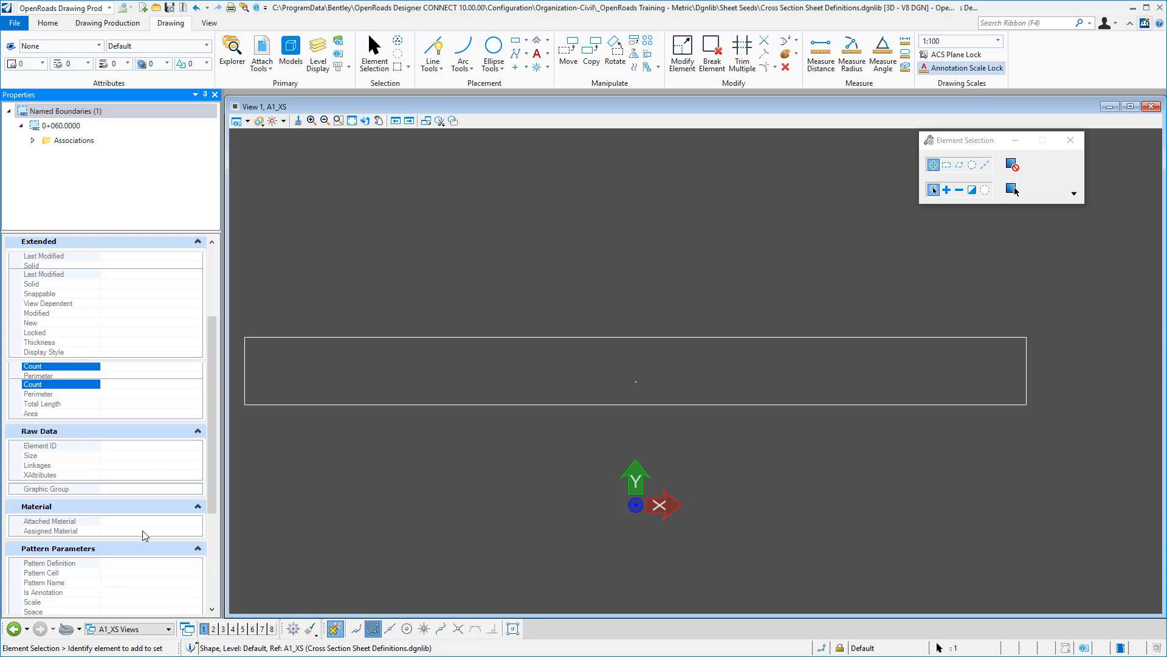
- Examine the general, presentation and clip volume settings of the A1_XS saved view associated with the named boundary
click(33, 141)
click(33, 140)
click(33, 141)
click(33, 140)
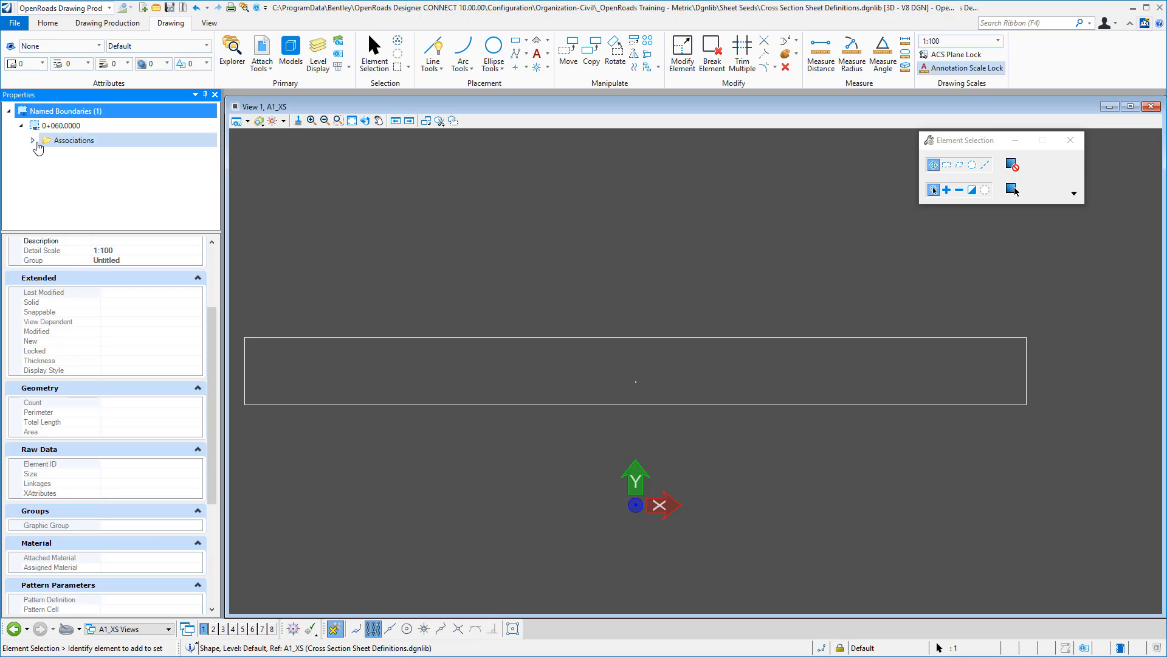
click(33, 140)
click(82, 155)
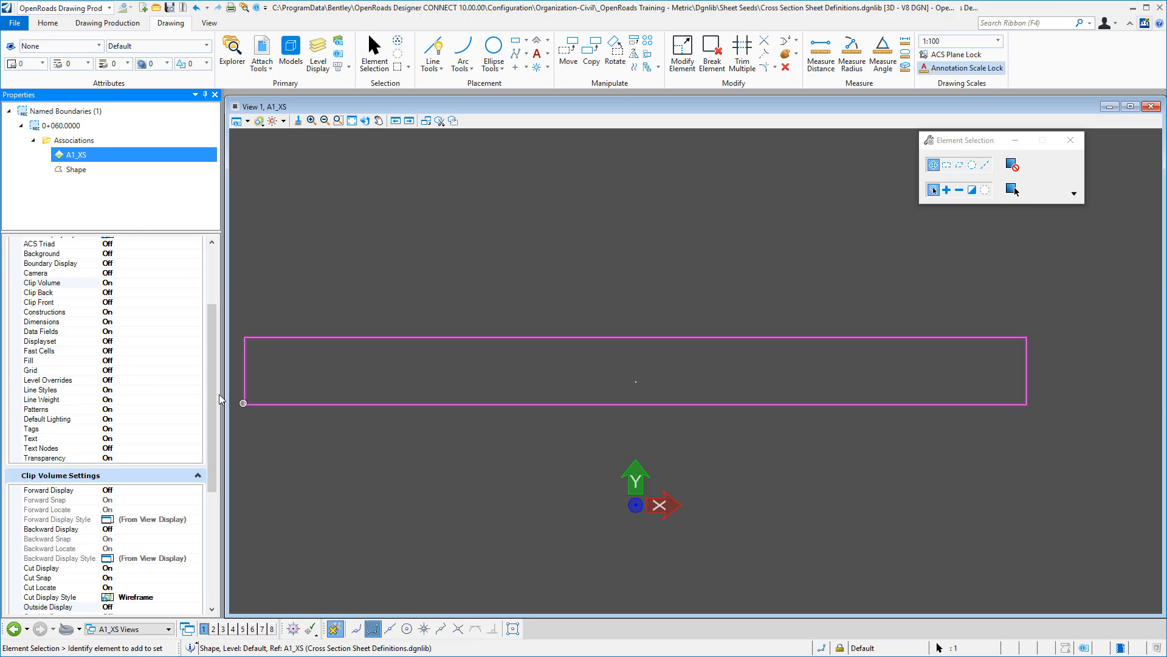
drag(214, 376, 213, 287)
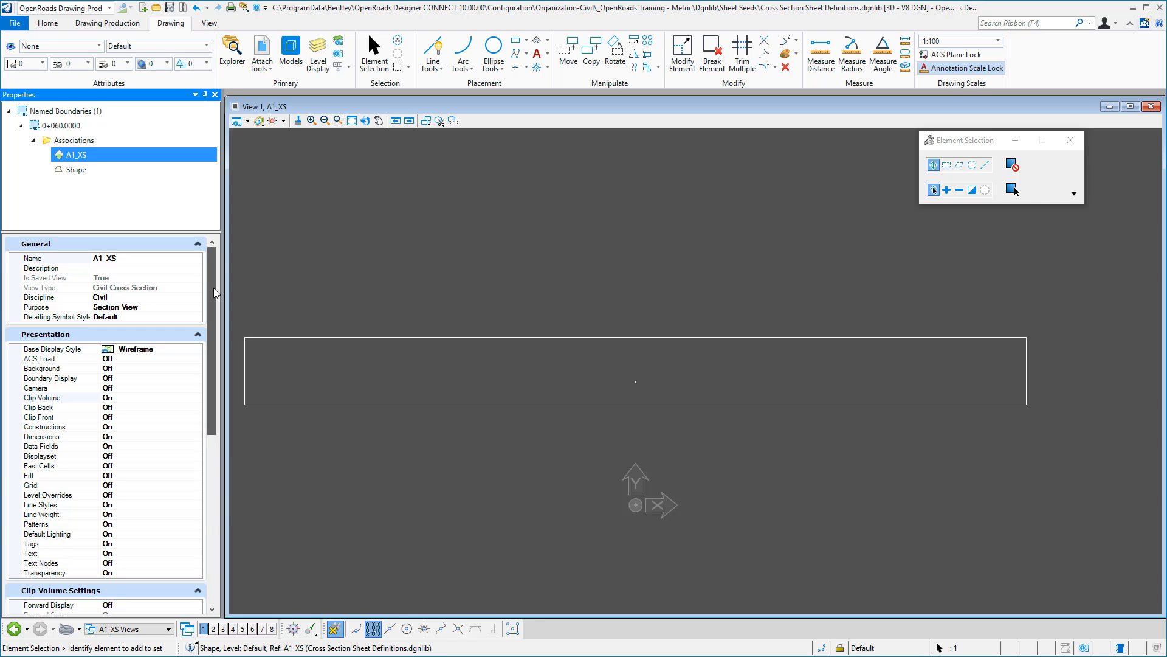
drag(213, 287, 220, 528)
scroll(218, 488, up, 3)
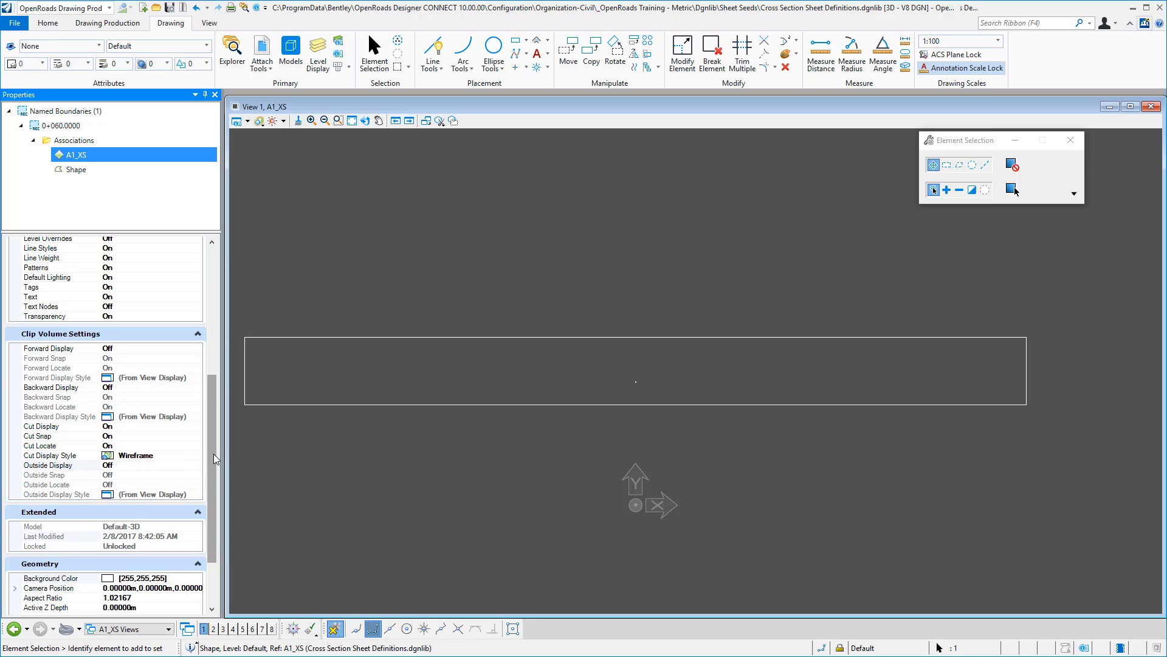
drag(214, 453, 214, 361)
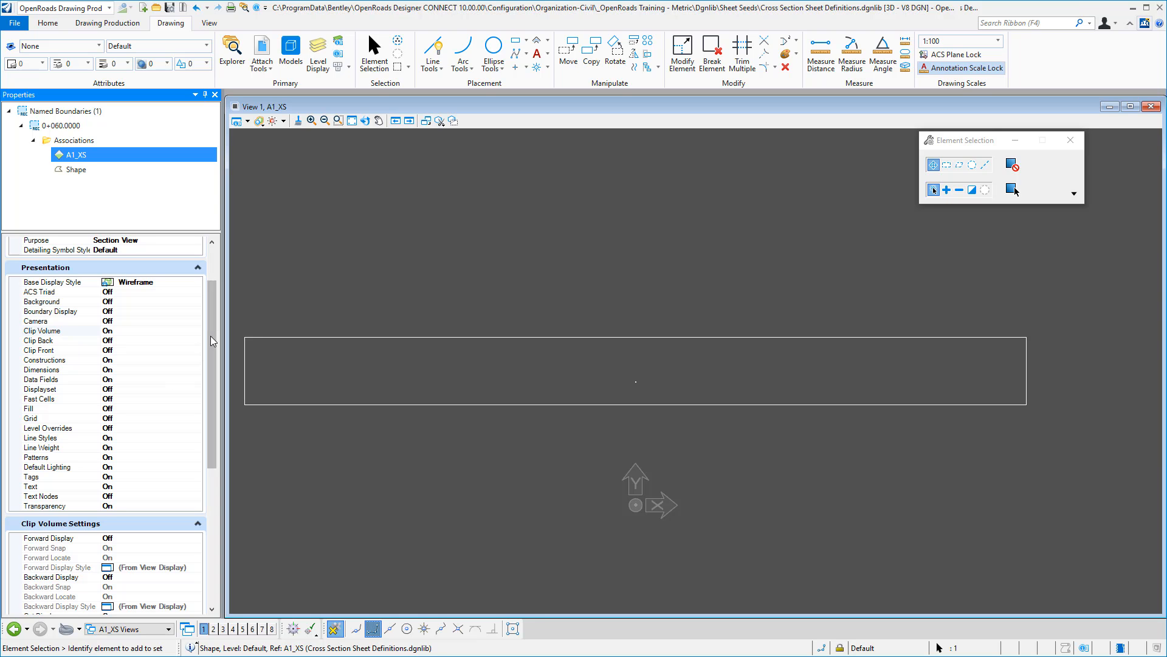
scroll(73, 363, up, 3)
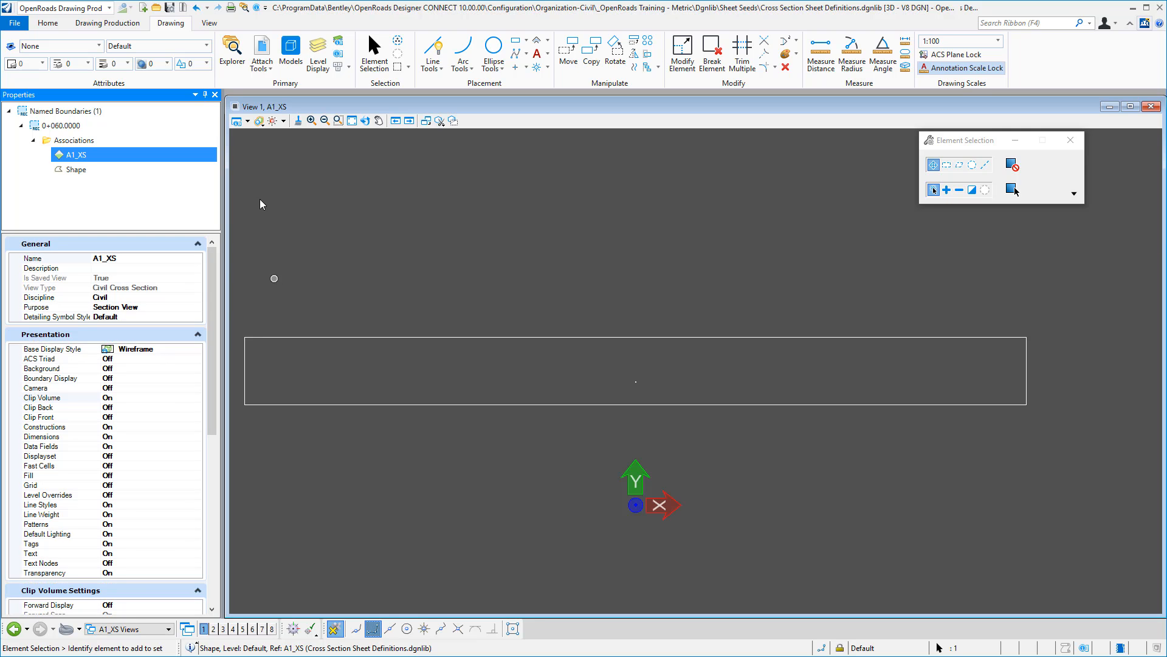
click(215, 94)
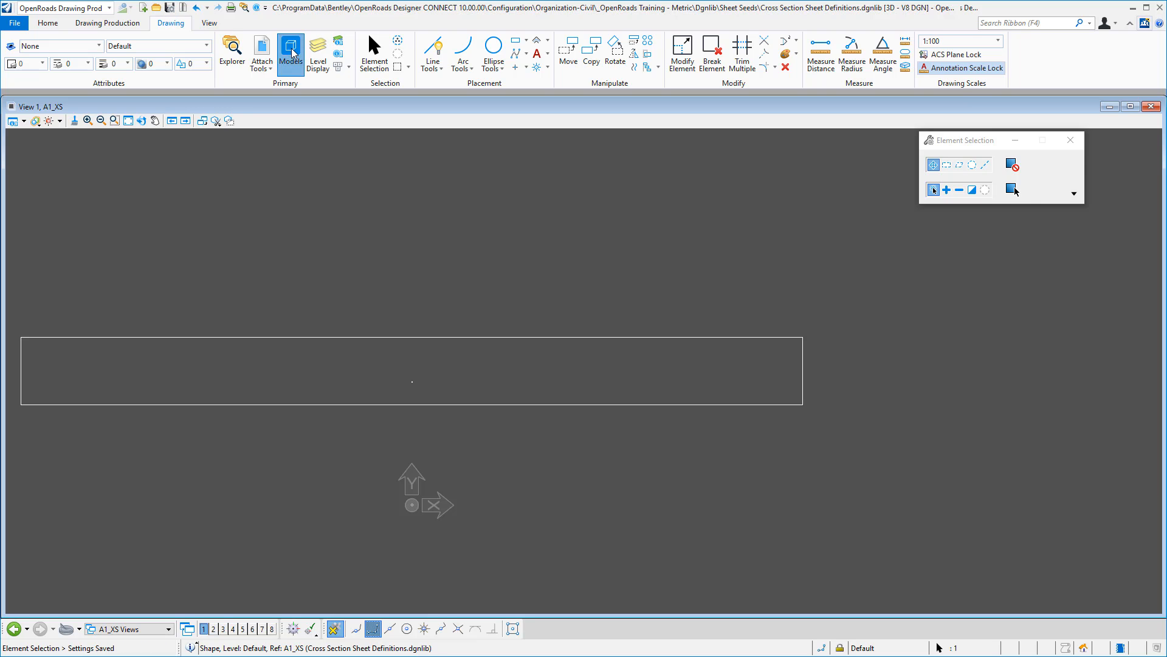
- Activate the Default model and fit its contents in View 1
click(290, 50)
double_click(489, 248)
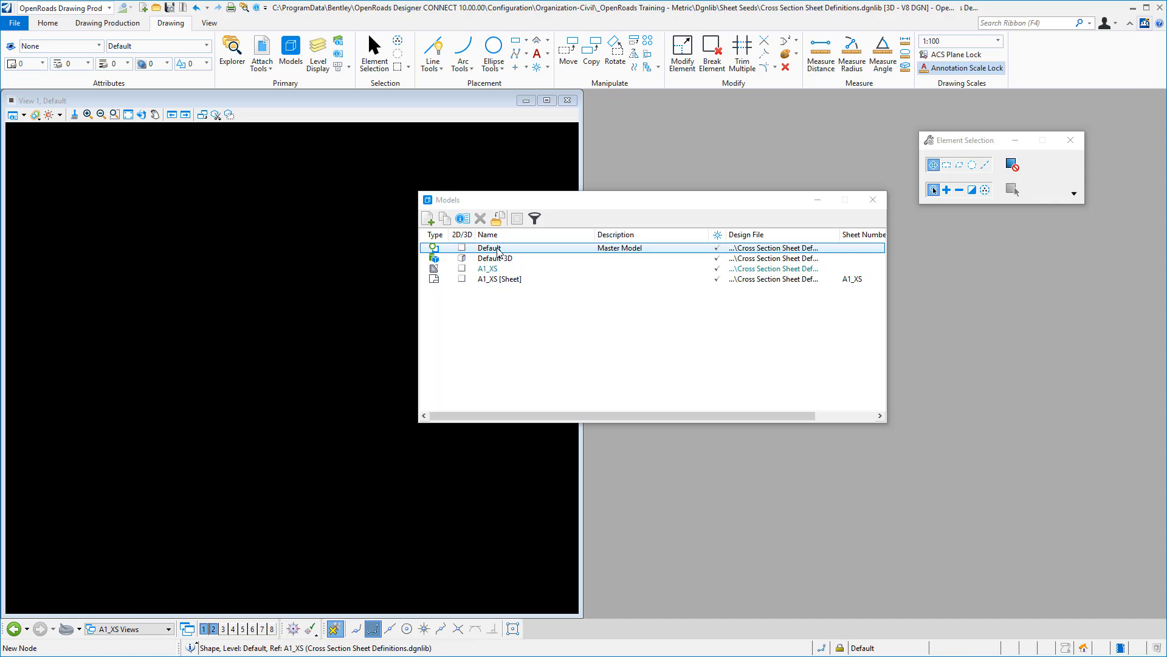
click(874, 200)
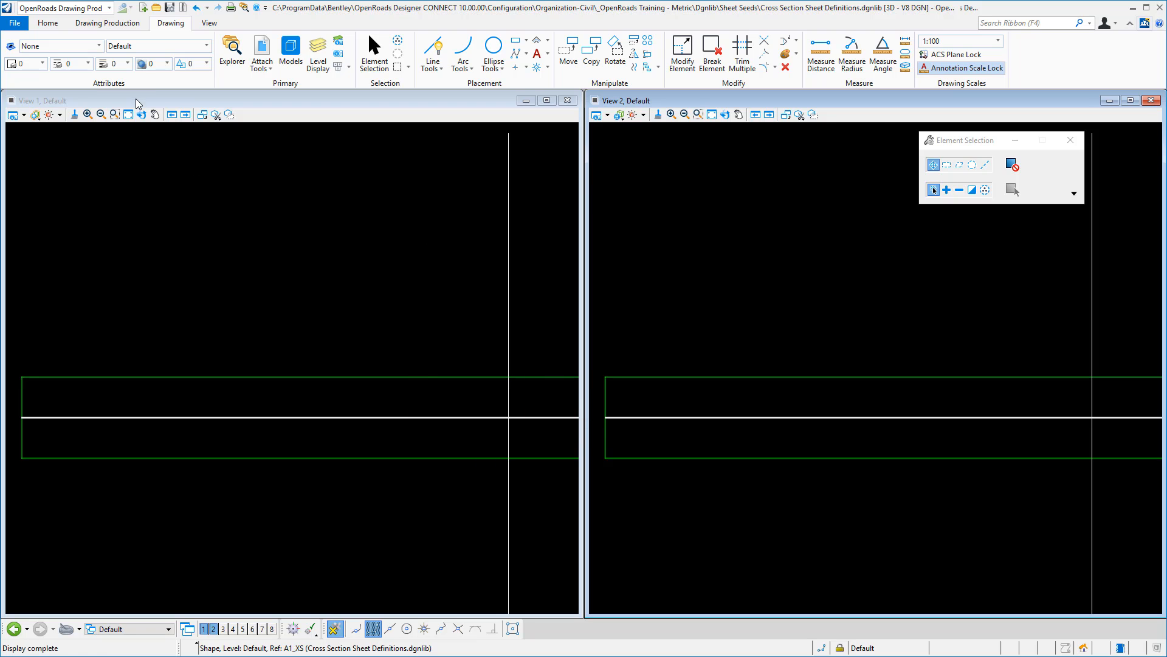
click(129, 115)
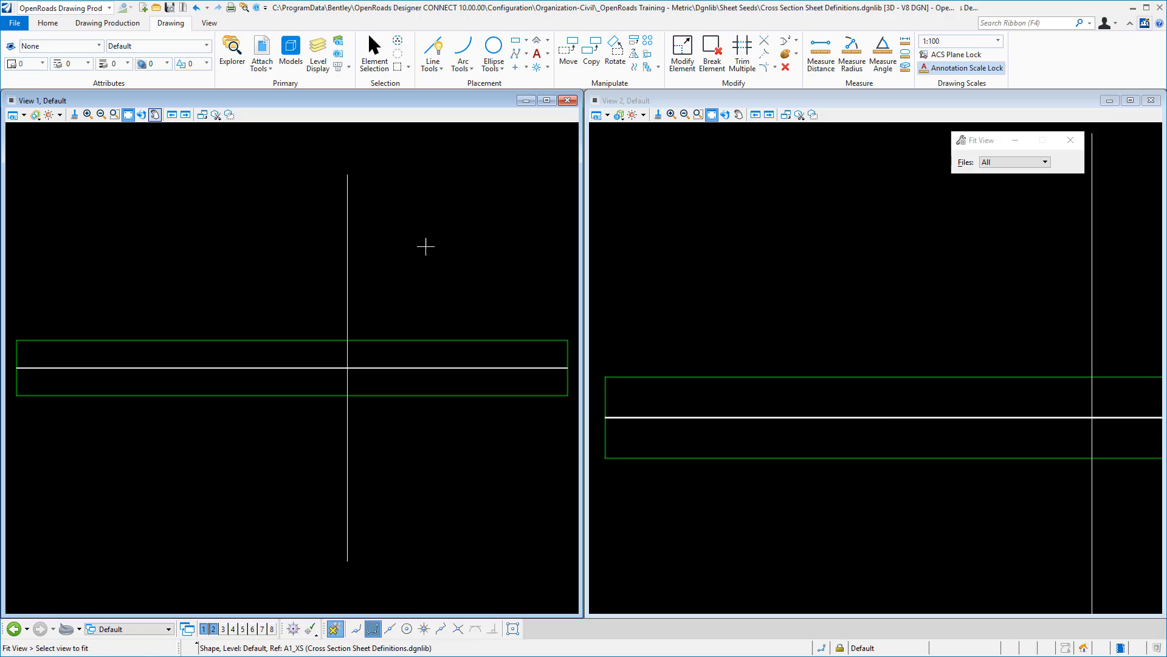
- Display the Default-3D model fitted in View 2 and save the file's settings
click(702, 100)
click(607, 116)
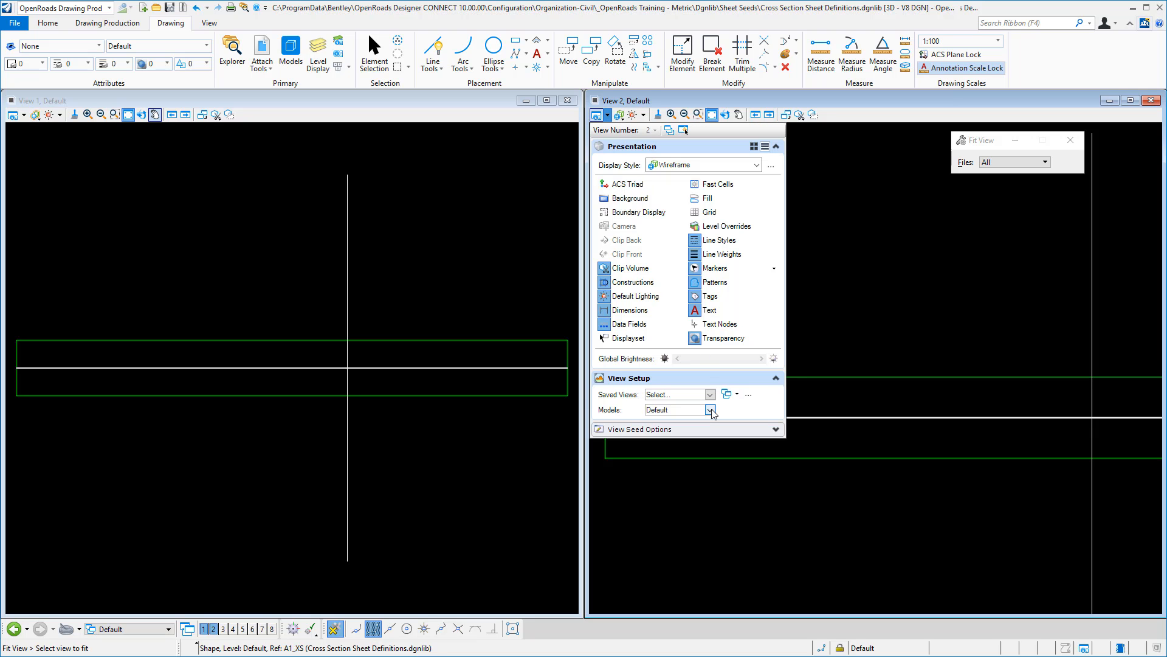
click(710, 410)
click(687, 444)
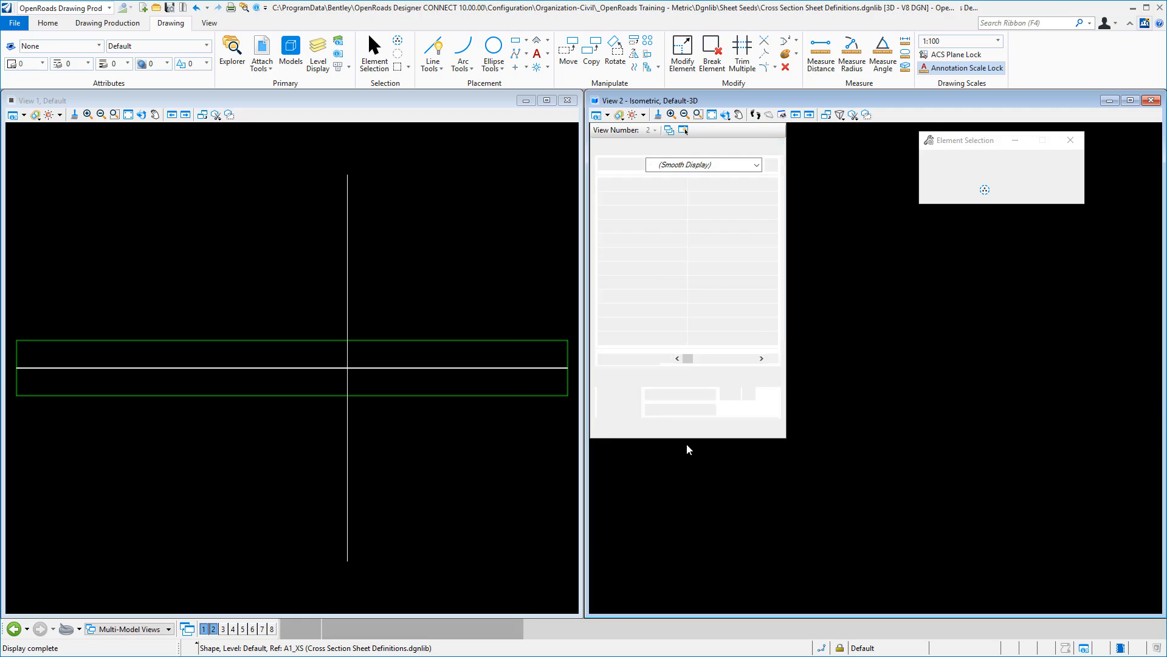
click(712, 114)
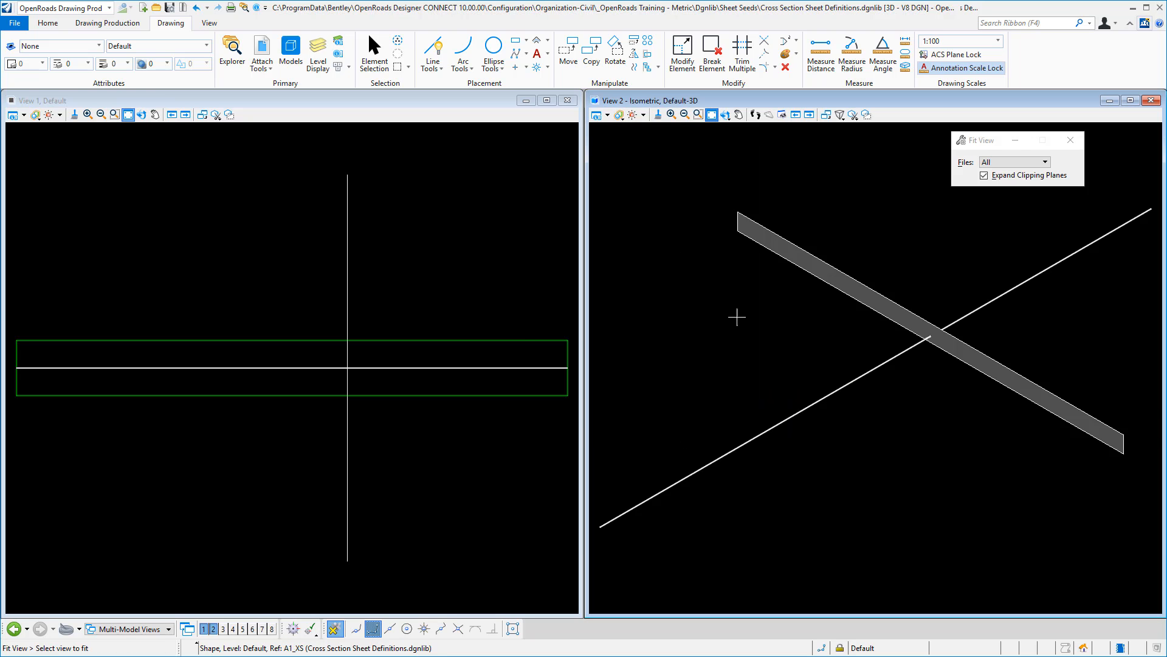
click(170, 7)
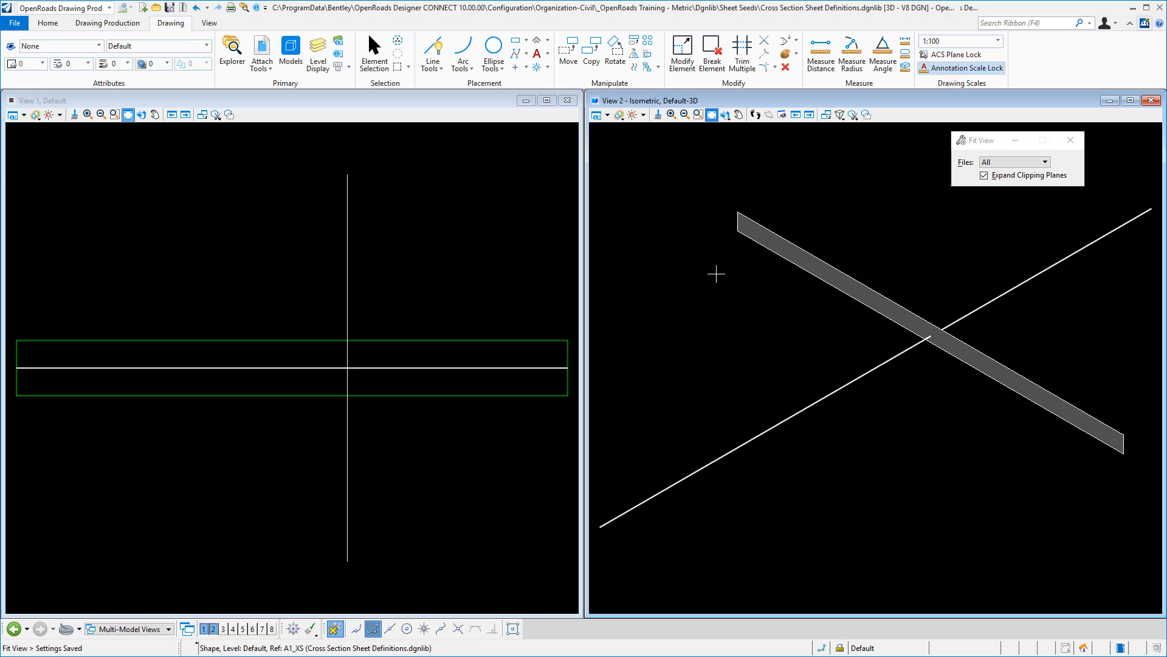